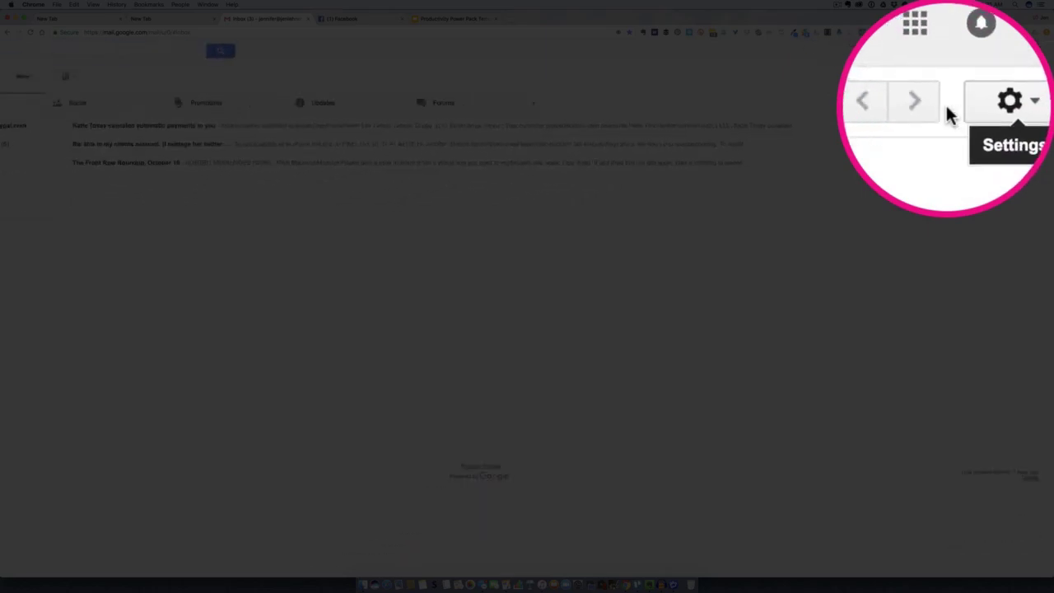
Open the inbox category options from settings and close them without changes
{"action": "left_click", "coordinate": [1021, 76]}
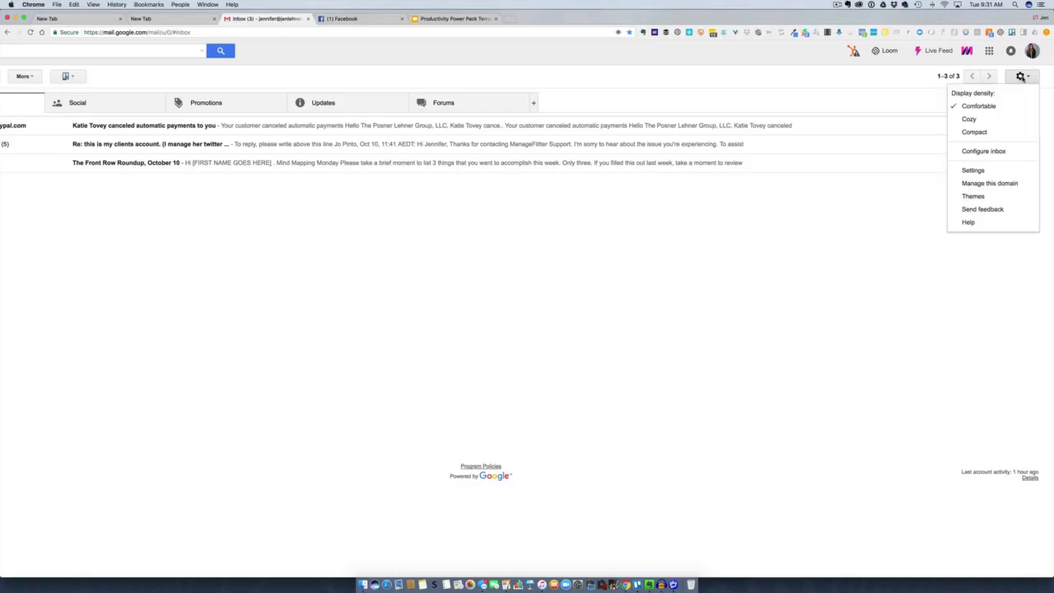
{"action": "left_click", "coordinate": [1014, 152]}
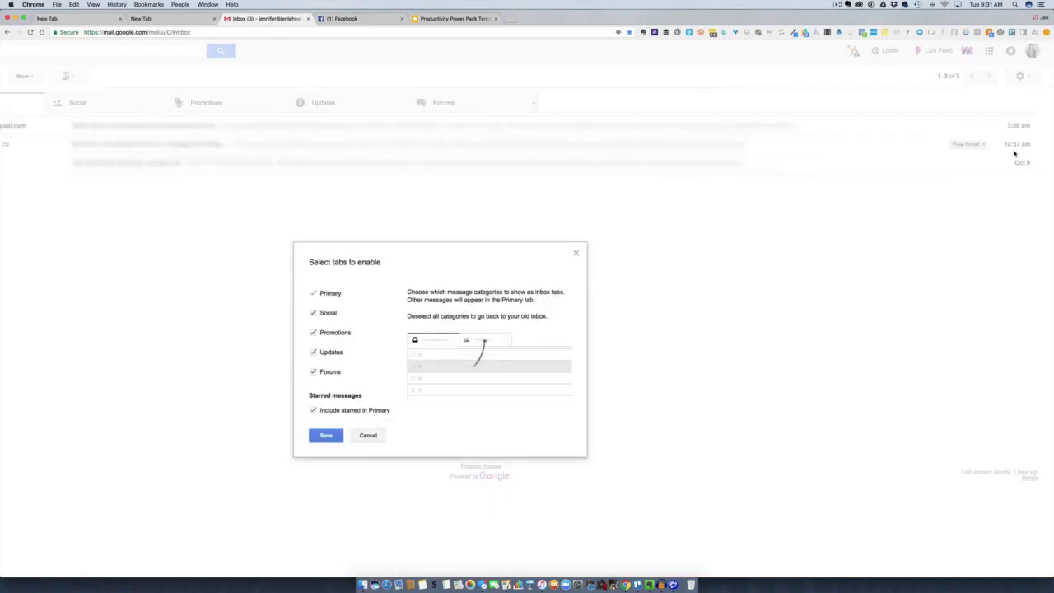
{"action": "mouse_move", "coordinate": [322, 326]}
{"action": "left_click", "coordinate": [575, 253]}
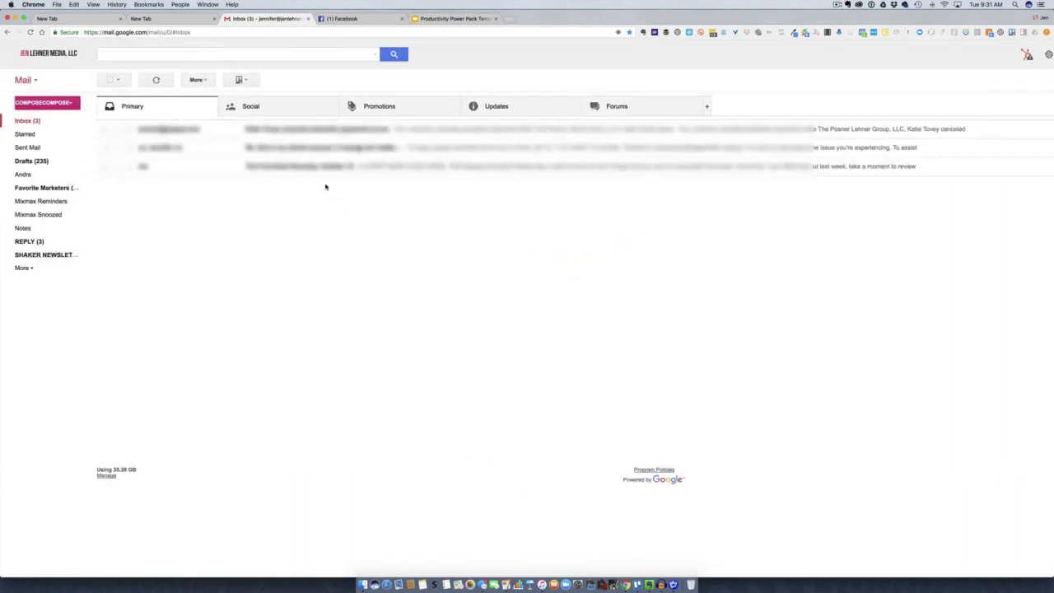
Look through the Primary, Social, Promotions, Updates and Forums tabs, ending on Social
{"action": "left_click", "coordinate": [284, 113]}
{"action": "left_click", "coordinate": [188, 113]}
{"action": "left_click", "coordinate": [271, 113]}
{"action": "left_click", "coordinate": [375, 112]}
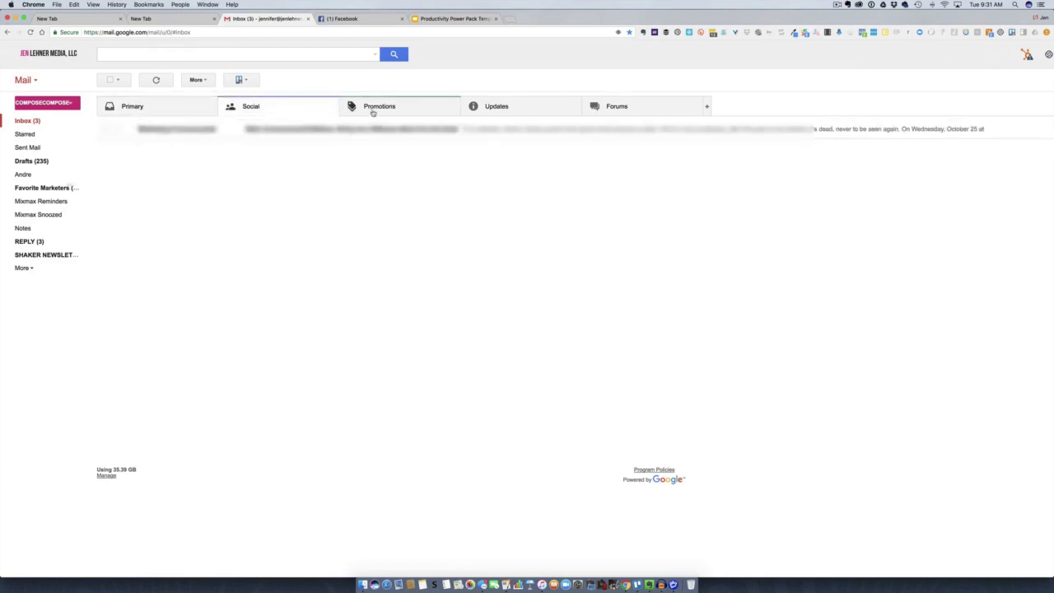
{"action": "left_click", "coordinate": [487, 110]}
{"action": "left_click", "coordinate": [619, 107]}
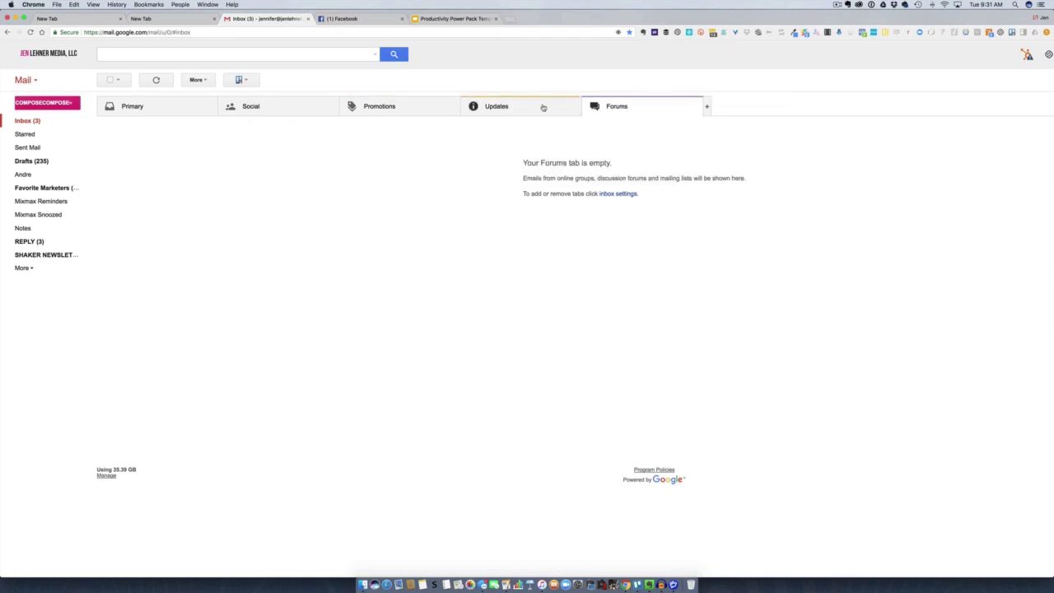
{"action": "left_click", "coordinate": [296, 110]}
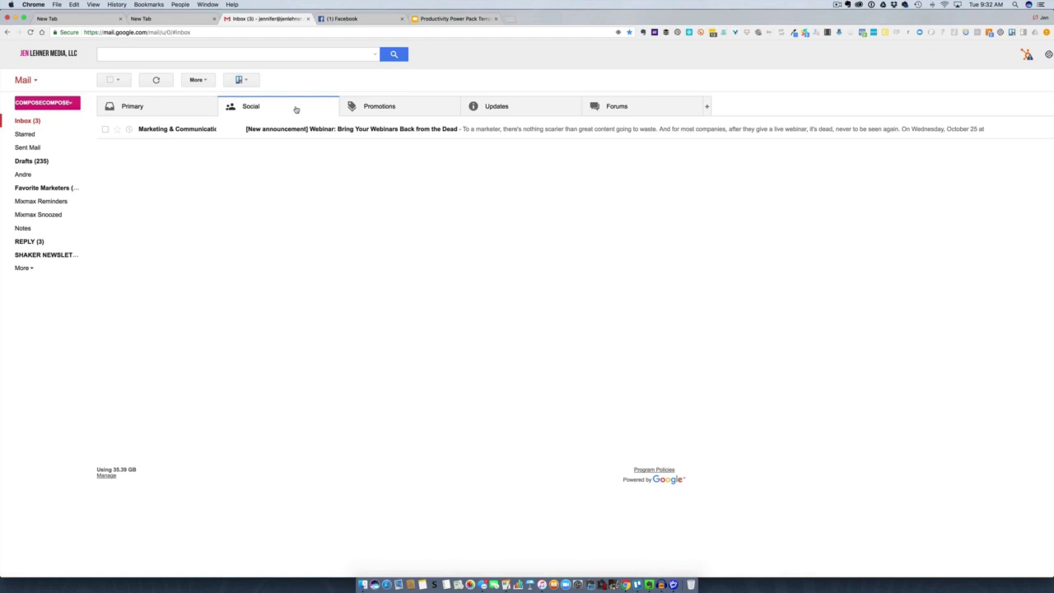
Move the marketing webinar announcement to the Trash and switch to Promotions
{"action": "left_click", "coordinate": [105, 130]}
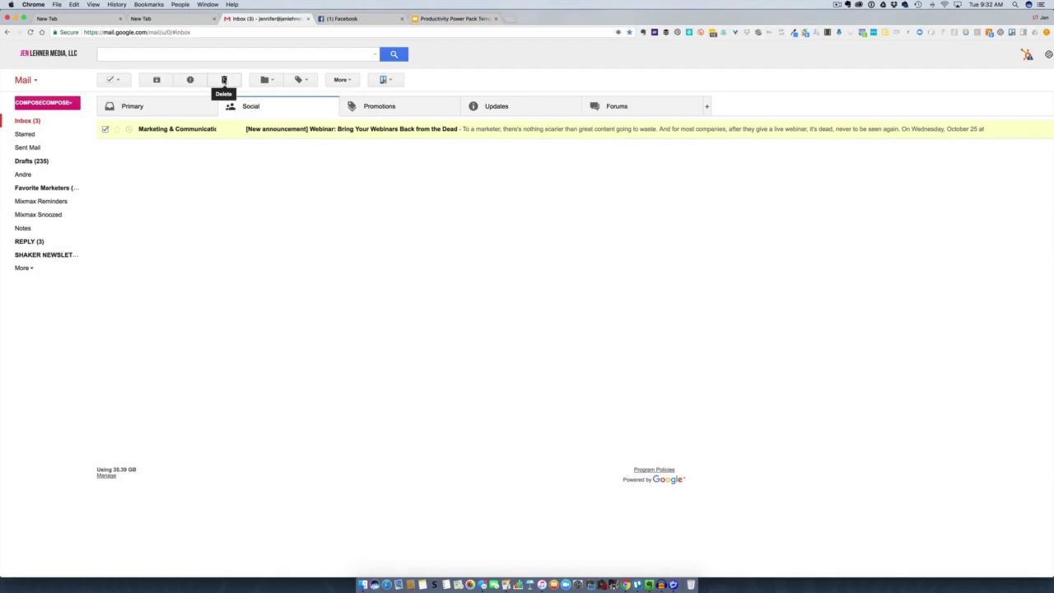
{"action": "left_click", "coordinate": [224, 80]}
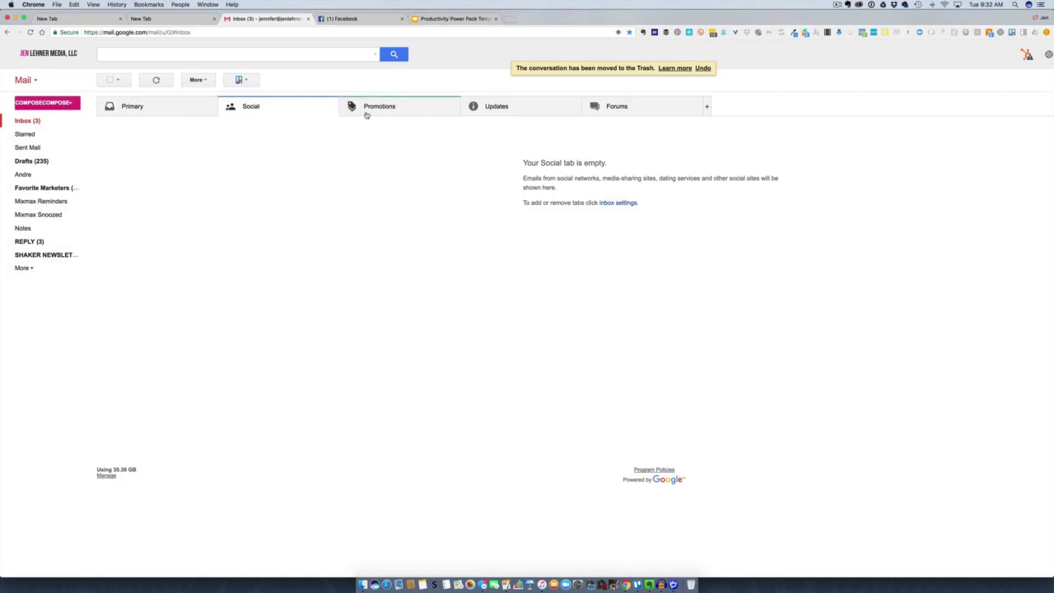
{"action": "left_click", "coordinate": [366, 114]}
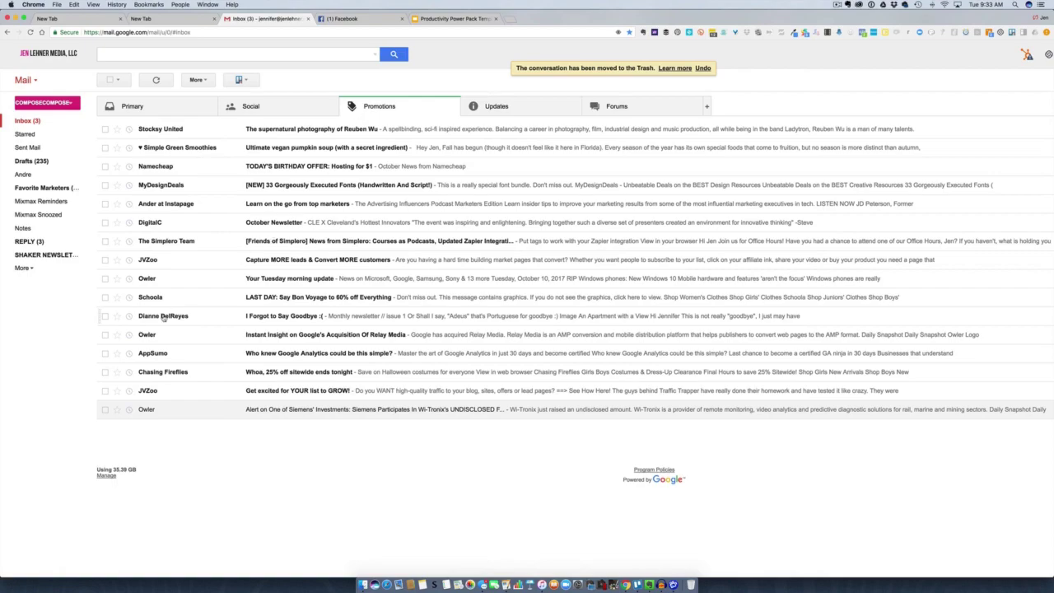
Drag the 'I Forgot to Say Goodbye' newsletter from Promotions onto the Primary tab
{"action": "mouse_move", "coordinate": [182, 319]}
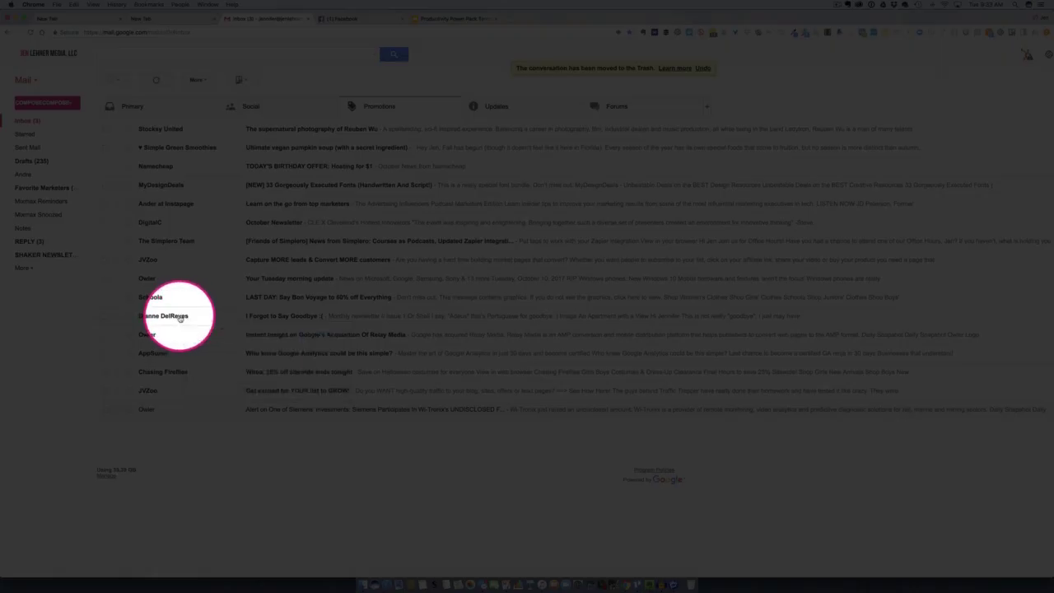
{"action": "left_click_drag", "start_coordinate": [180, 319], "coordinate": [125, 107]}
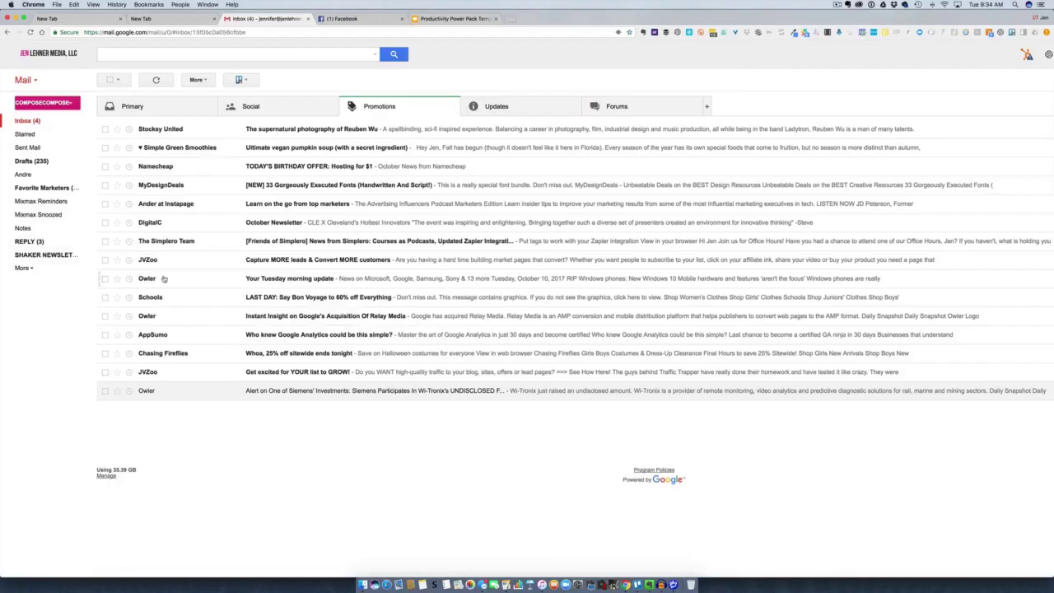
Open the Owler 'Your Tuesday morning update' email and start a filter for messages like it
{"action": "left_click", "coordinate": [164, 278]}
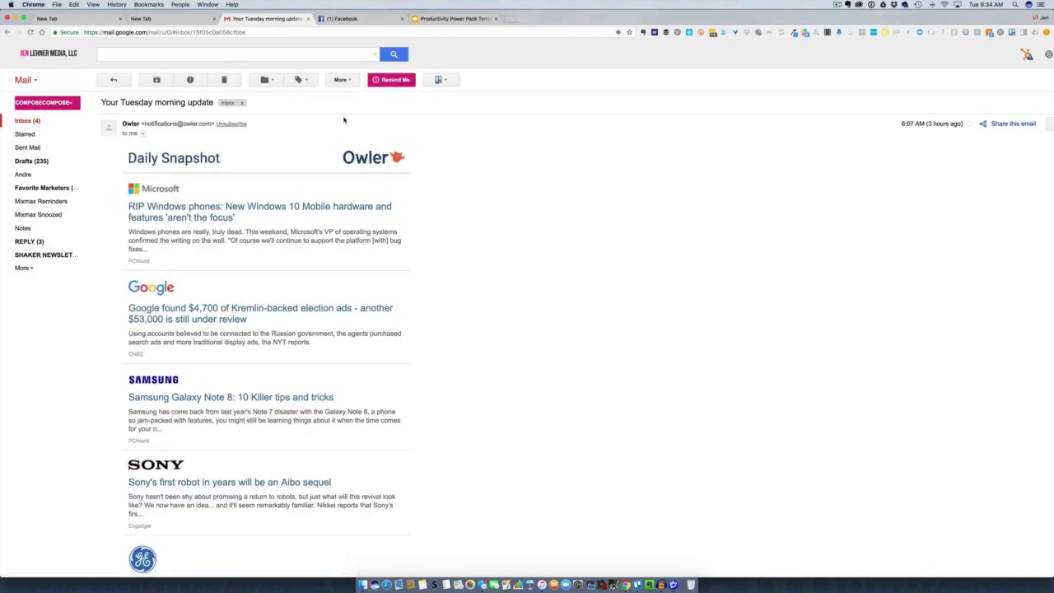
{"action": "left_click", "coordinate": [343, 80]}
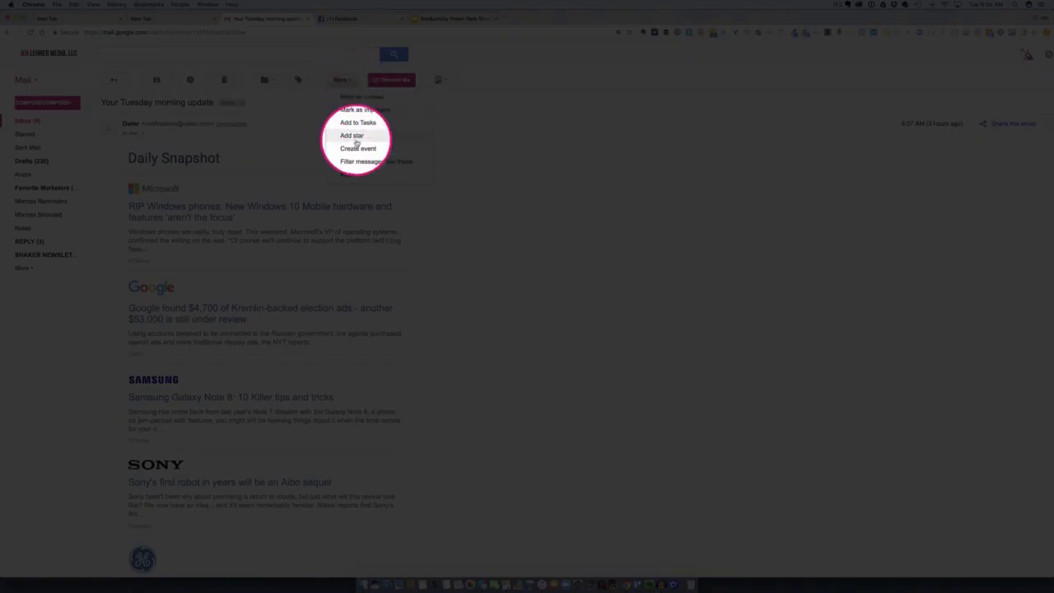
{"action": "left_click", "coordinate": [357, 162]}
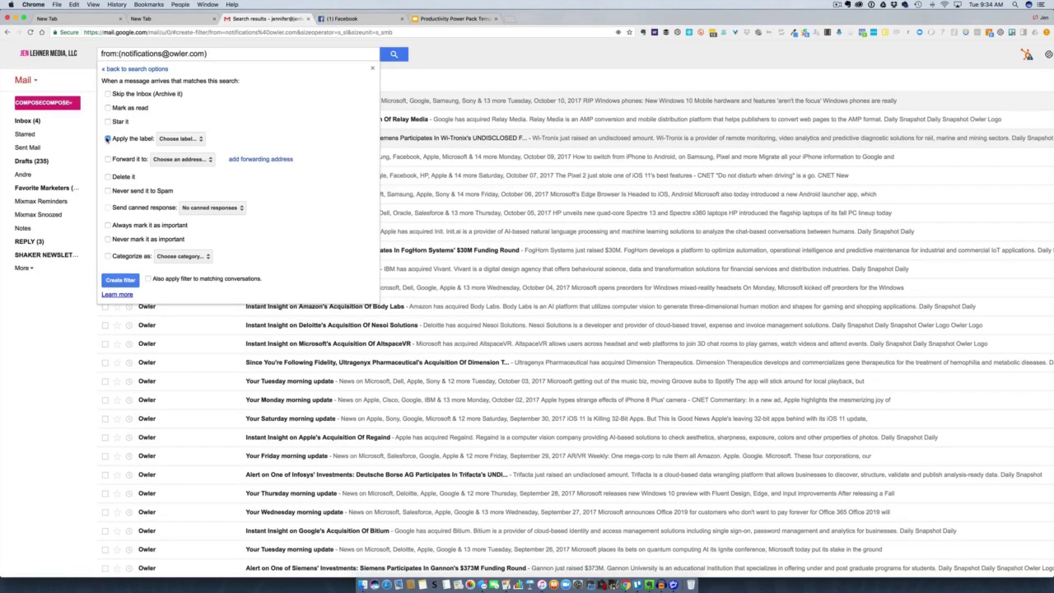
Have the filter apply a new 'Marketing News' label, categorize as Updates, and apply to existing conversations
{"action": "left_click", "coordinate": [185, 139]}
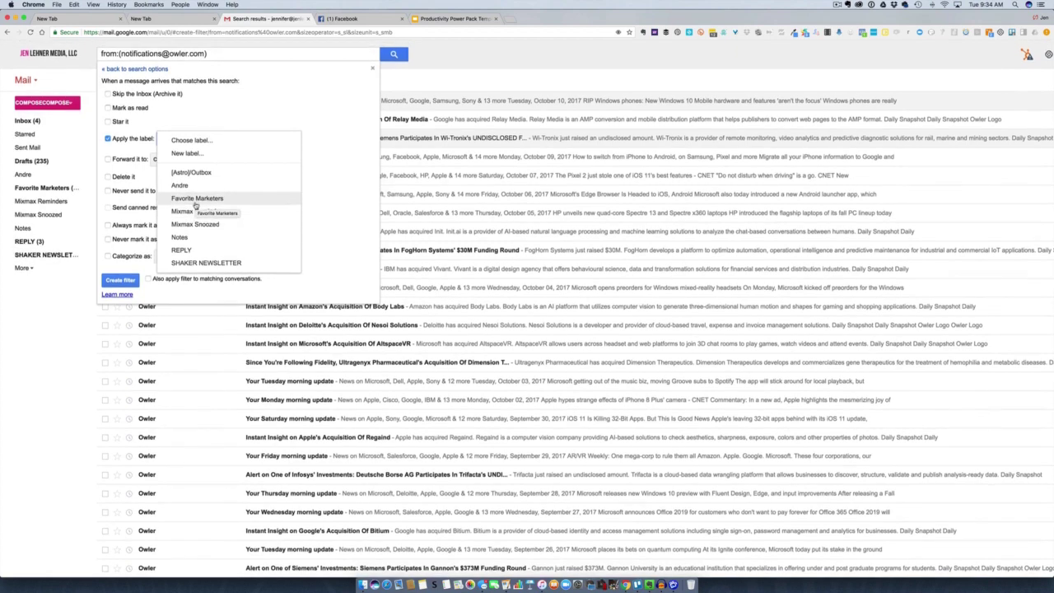
{"action": "left_click", "coordinate": [186, 154]}
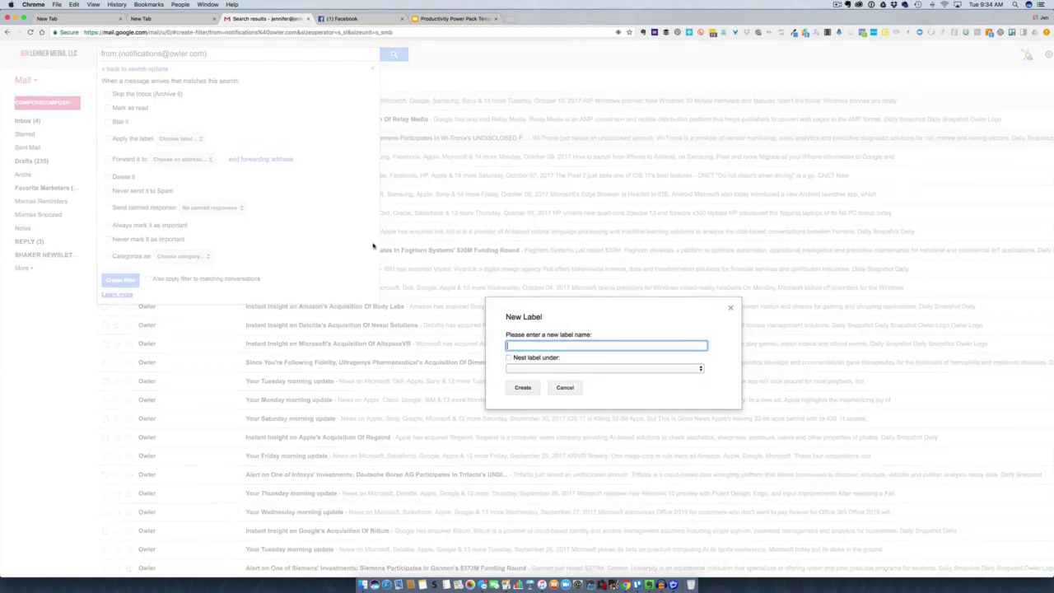
{"action": "type", "text": "Marketing News"}
{"action": "left_click", "coordinate": [525, 388]}
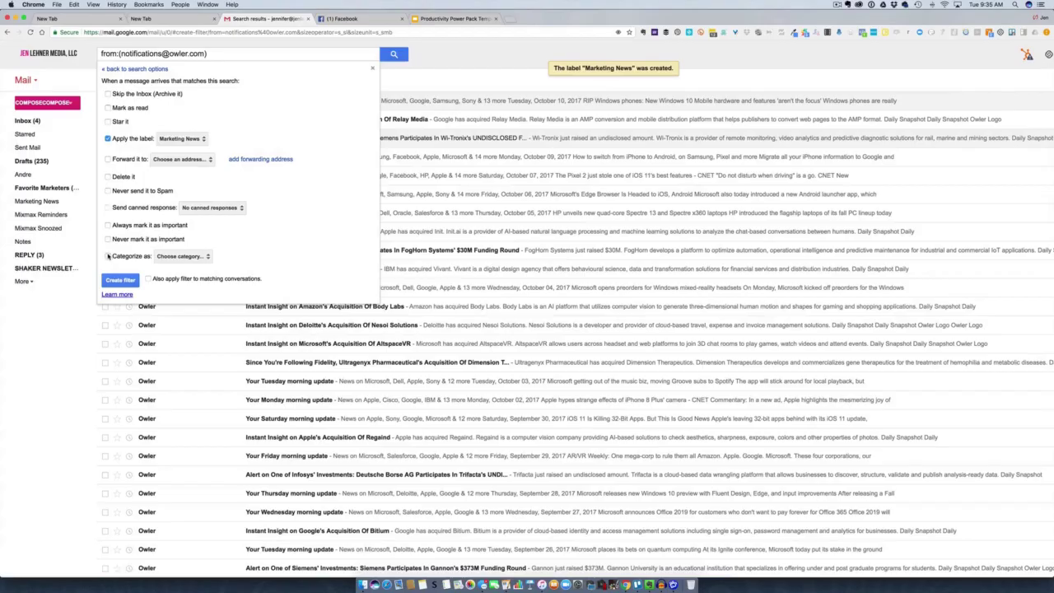
{"action": "left_click", "coordinate": [108, 257]}
{"action": "left_click", "coordinate": [180, 257]}
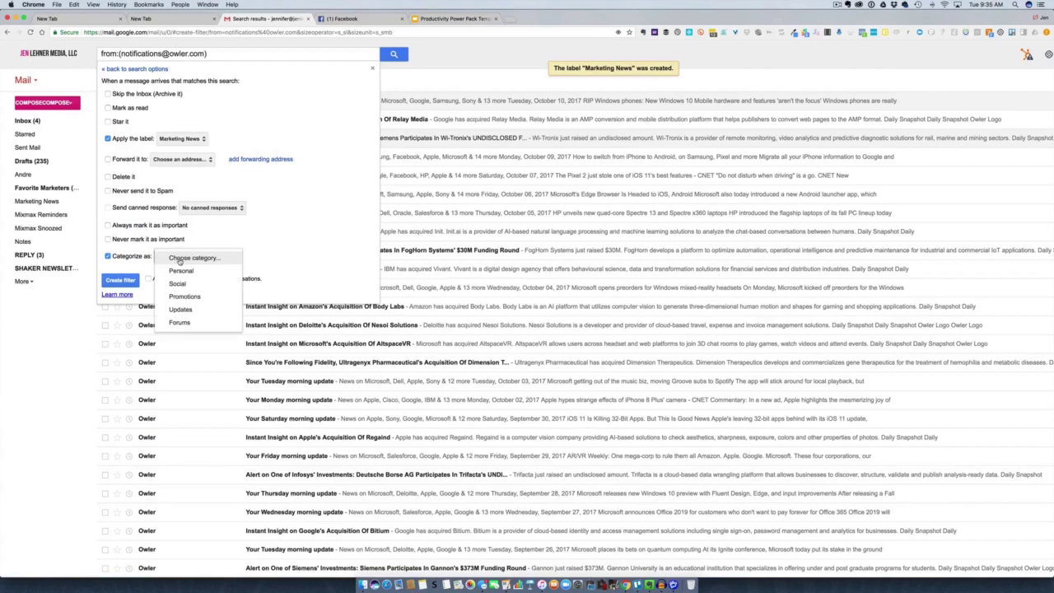
{"action": "left_click", "coordinate": [185, 311]}
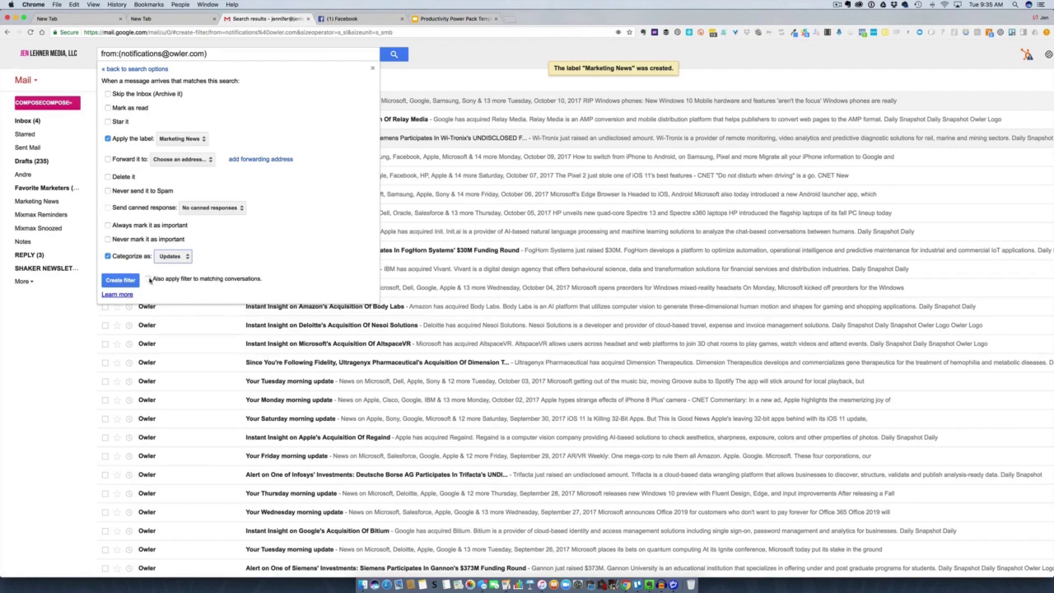
{"action": "left_click", "coordinate": [149, 279]}
Create the Owler filter and open the Marketing News label's conversations
{"action": "left_click", "coordinate": [120, 281]}
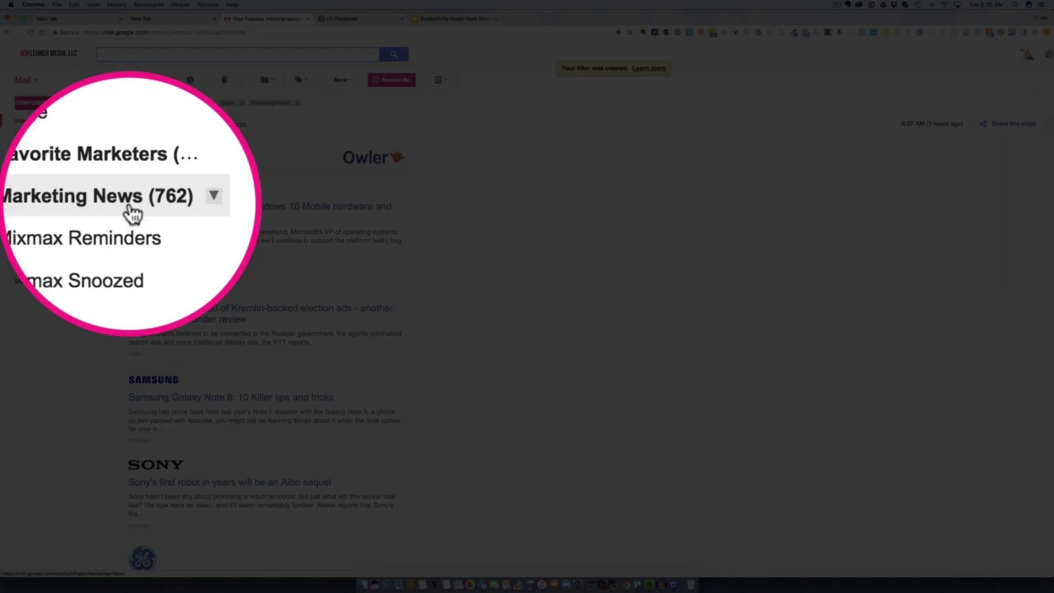
{"action": "left_click", "coordinate": [132, 212]}
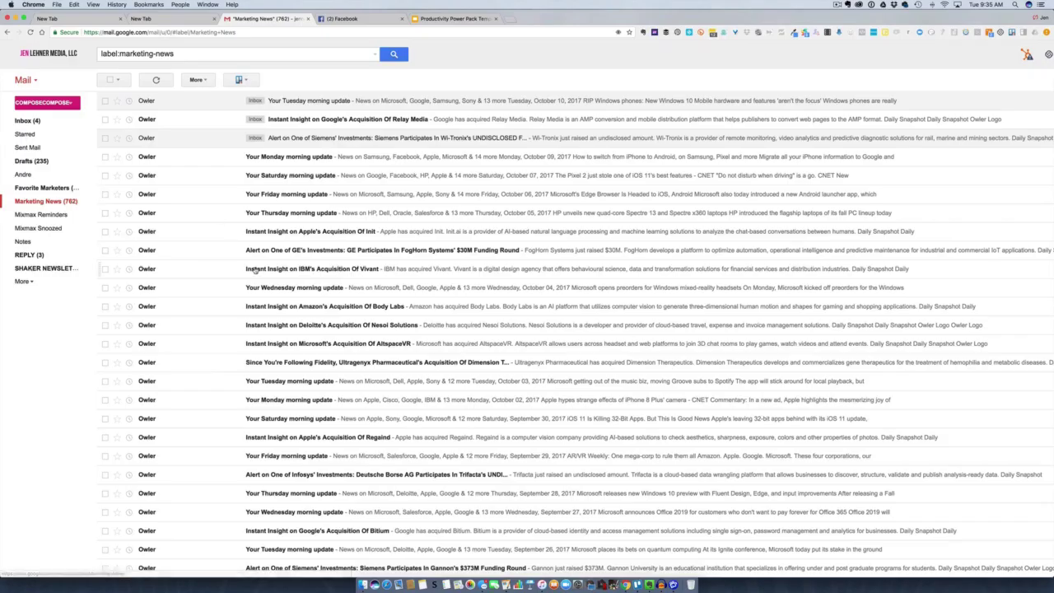
{"action": "scroll", "coordinate": [254, 272], "scroll_direction": "down", "scroll_amount": 10}
{"action": "scroll", "coordinate": [254, 272], "scroll_direction": "up", "scroll_amount": 8}
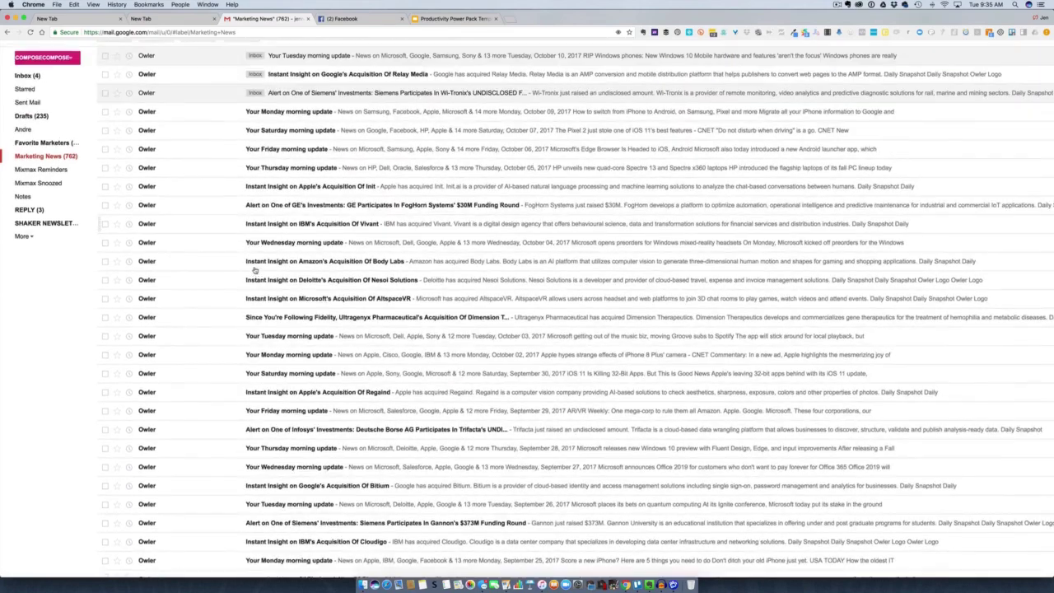
{"action": "scroll", "coordinate": [254, 271], "scroll_direction": "up", "scroll_amount": 3}
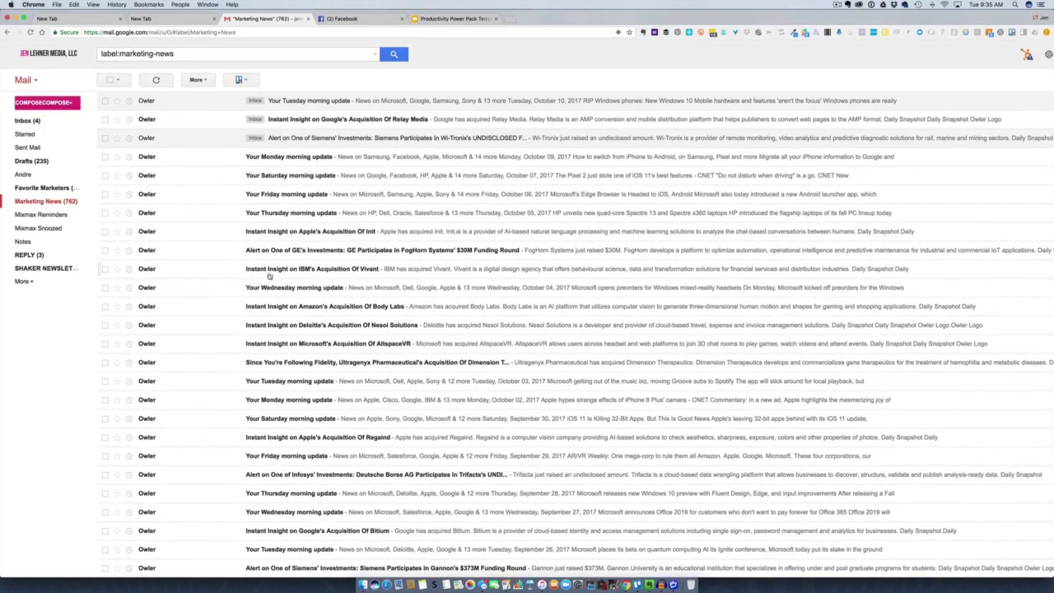
{"action": "scroll", "coordinate": [268, 277], "scroll_direction": "down", "scroll_amount": 10}
{"action": "scroll", "coordinate": [269, 277], "scroll_direction": "up", "scroll_amount": 10}
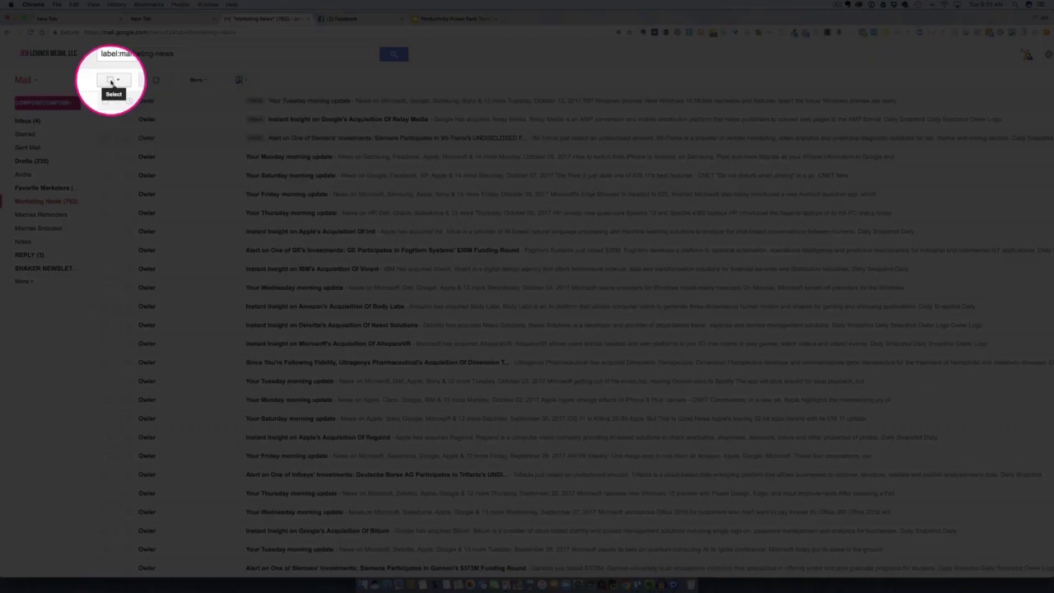
Select all 671 Marketing News conversations and delete them, confirming the bulk action
{"action": "left_click", "coordinate": [111, 81]}
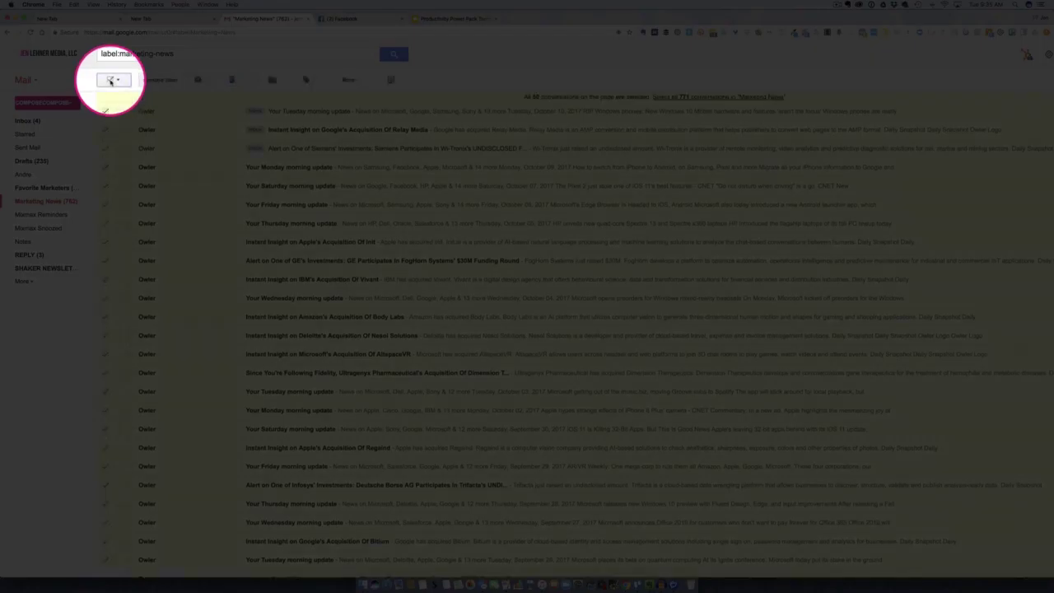
{"action": "left_click", "coordinate": [236, 80]}
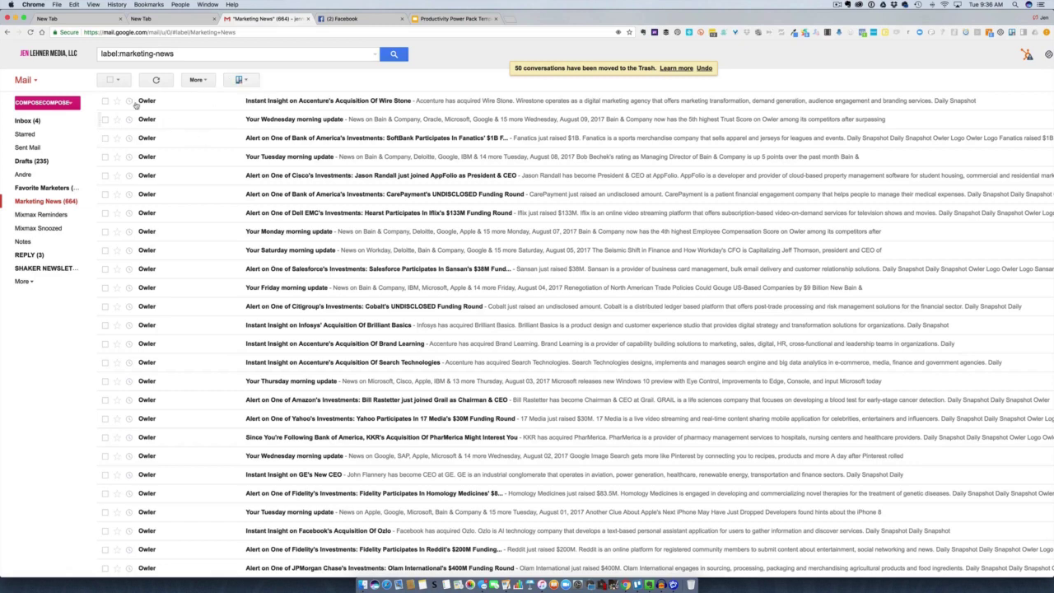
{"action": "left_click", "coordinate": [110, 80]}
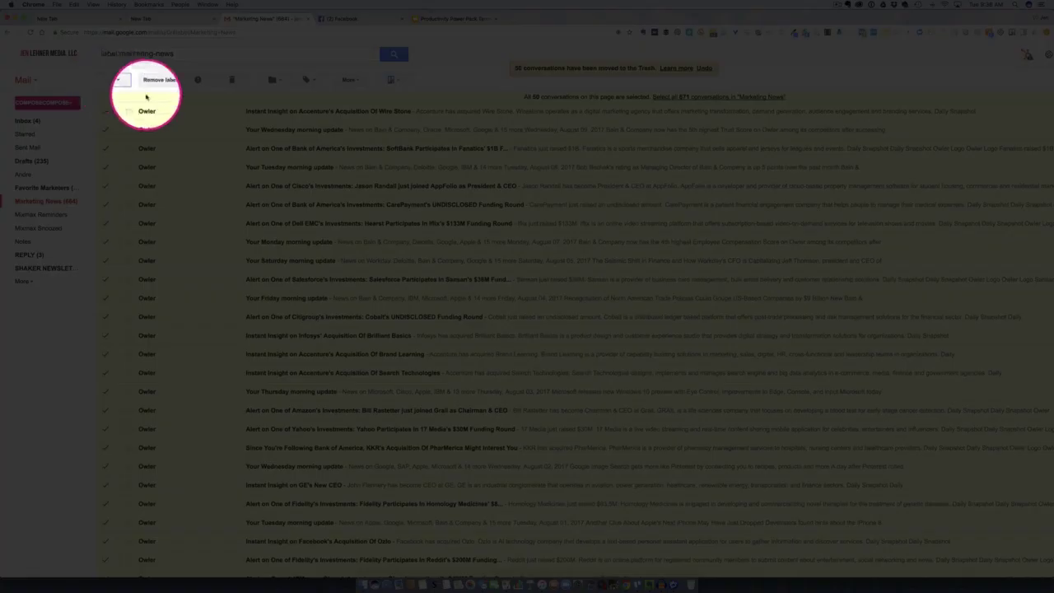
{"action": "scroll", "coordinate": [265, 315], "scroll_direction": "down", "scroll_amount": 1}
{"action": "scroll", "coordinate": [265, 315], "scroll_direction": "down", "scroll_amount": 10}
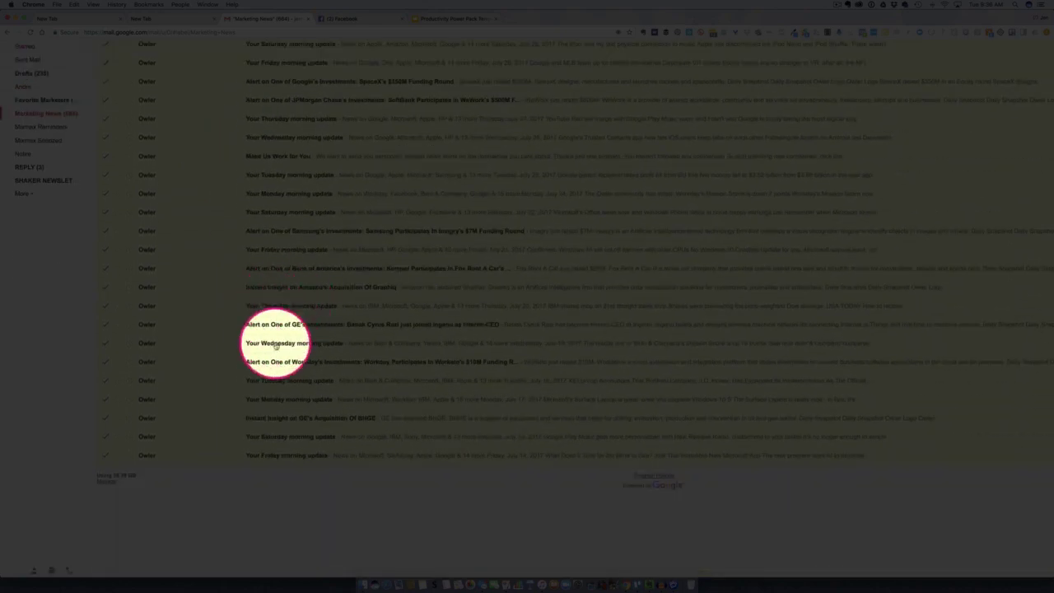
{"action": "key", "text": "shift+3"}
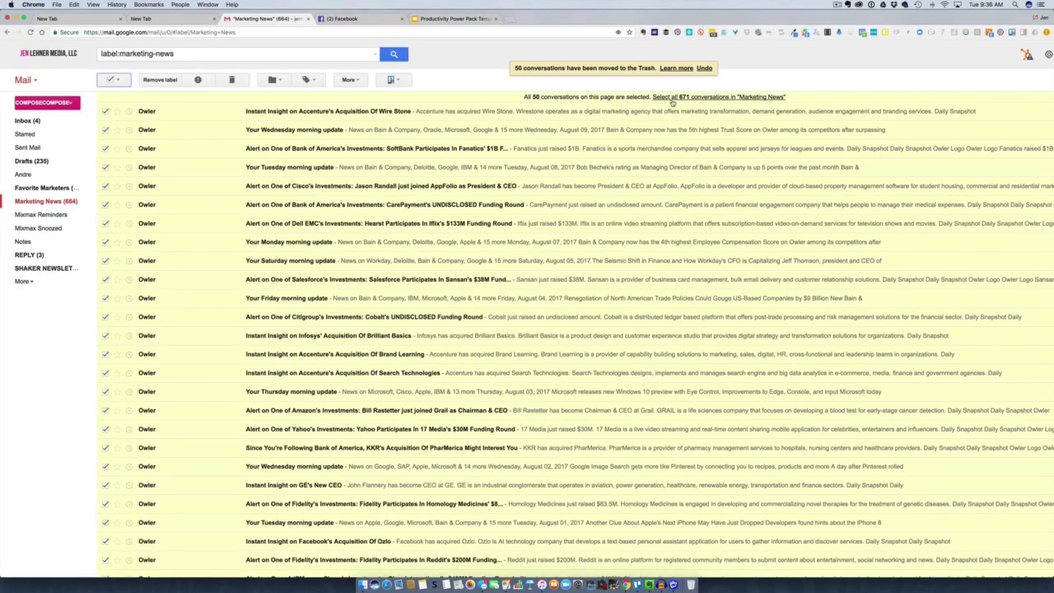
{"action": "left_click", "coordinate": [738, 97]}
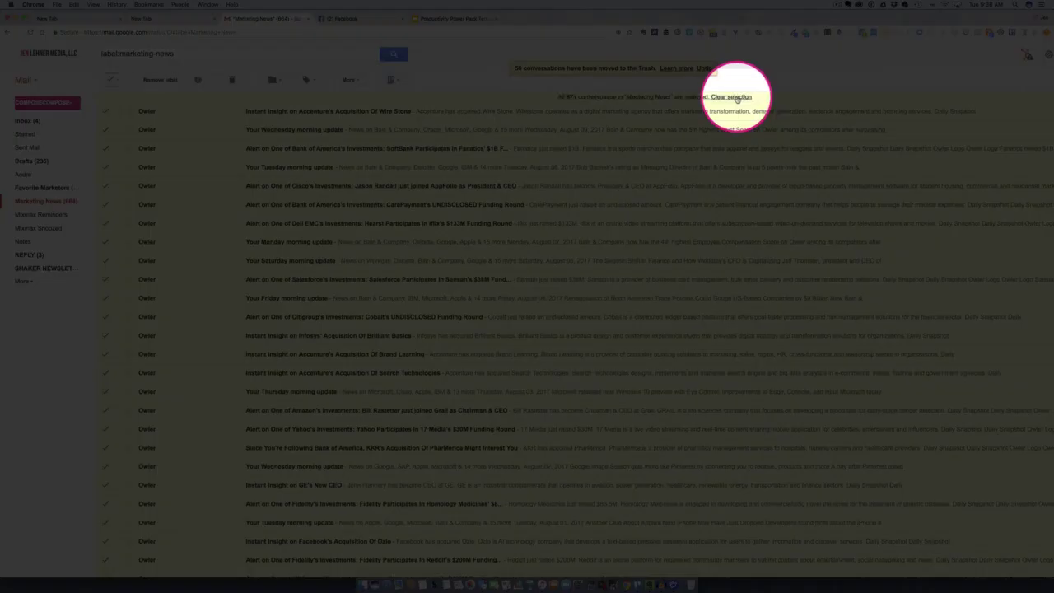
{"action": "left_click", "coordinate": [232, 80]}
{"action": "left_click", "coordinate": [522, 375]}
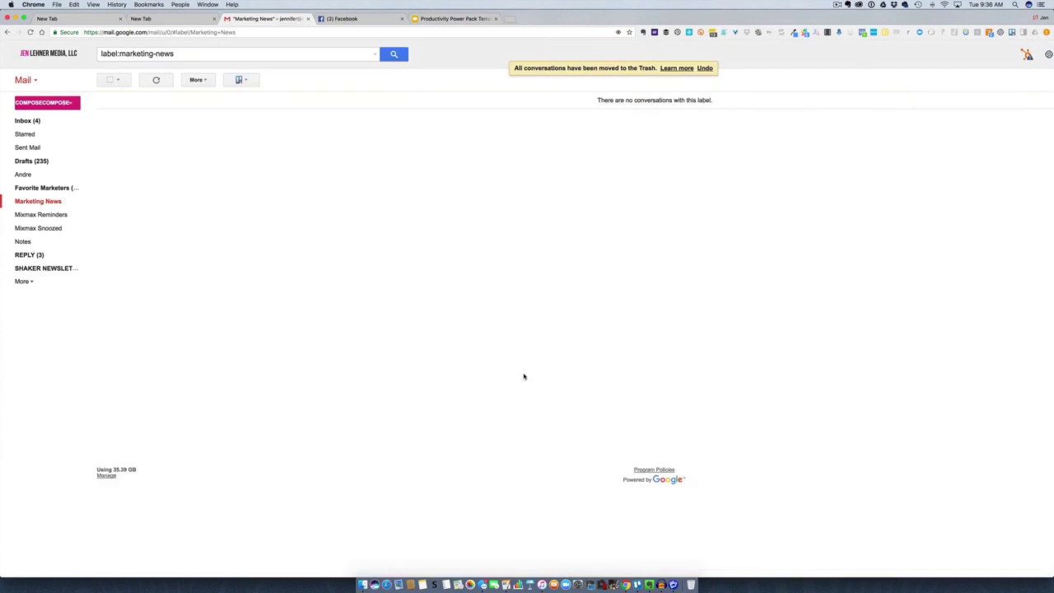
Return to the Inbox, open Promotions, and select every promotion except The Simplero Team's
{"action": "key", "text": "g"}
{"action": "key", "text": "i"}
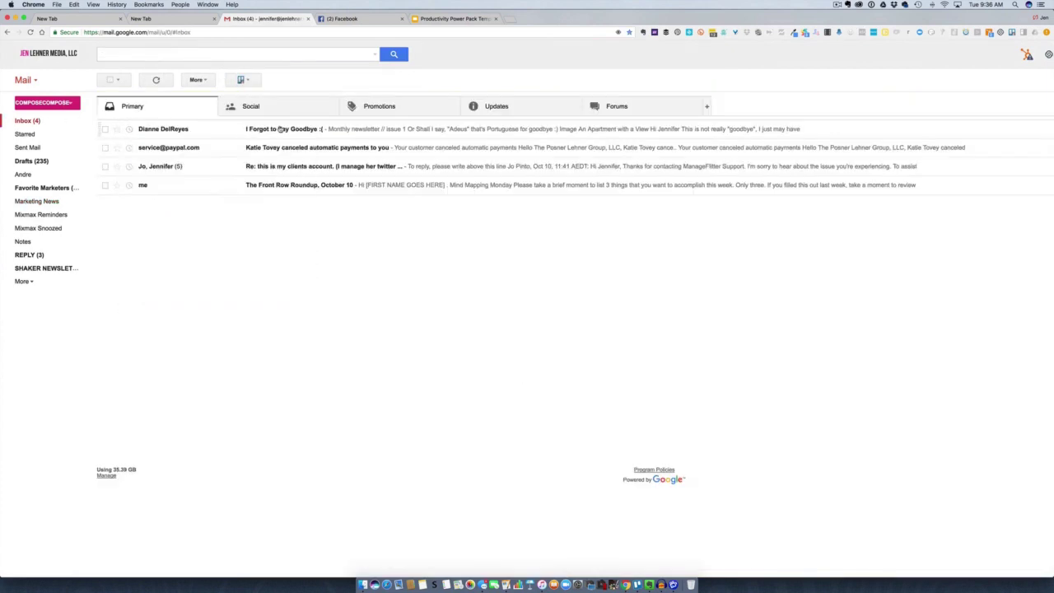
{"action": "left_click", "coordinate": [393, 108]}
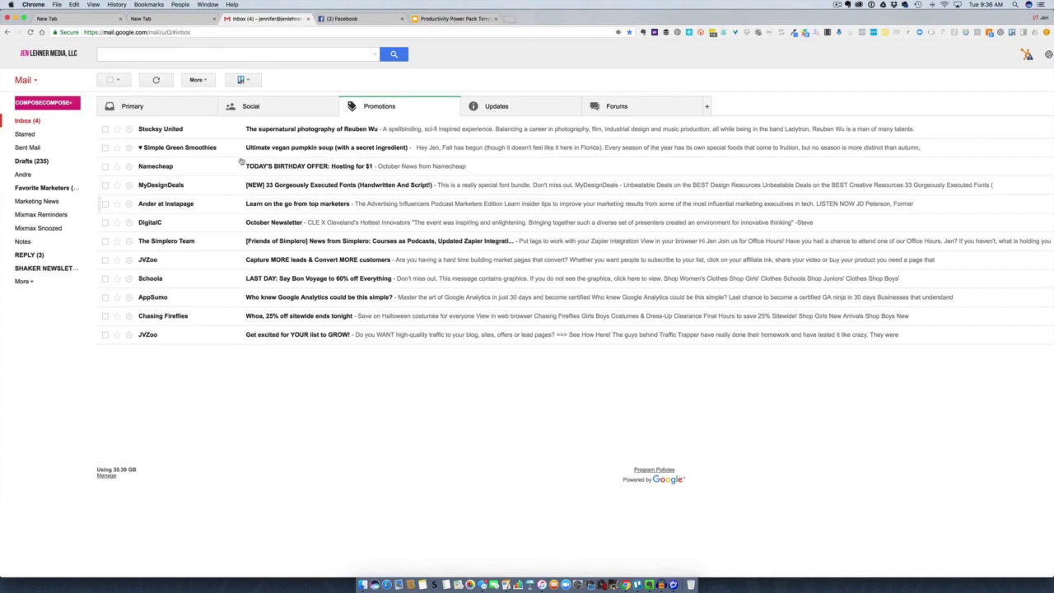
{"action": "key", "text": "asterisk"}
{"action": "key", "text": "a"}
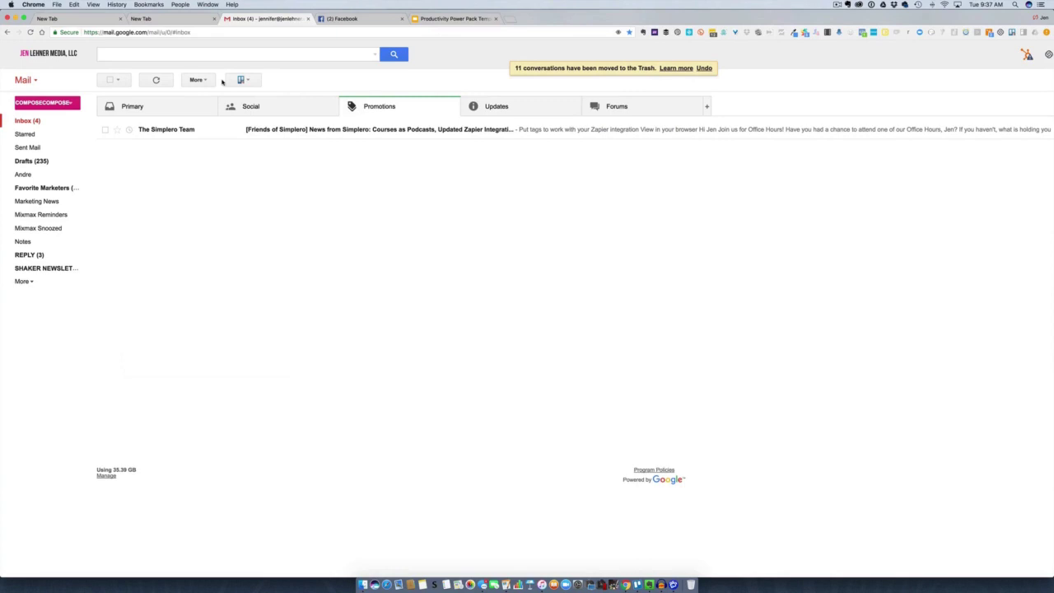
Archive every Updates conversation except the summit info email
{"action": "left_click", "coordinate": [480, 109]}
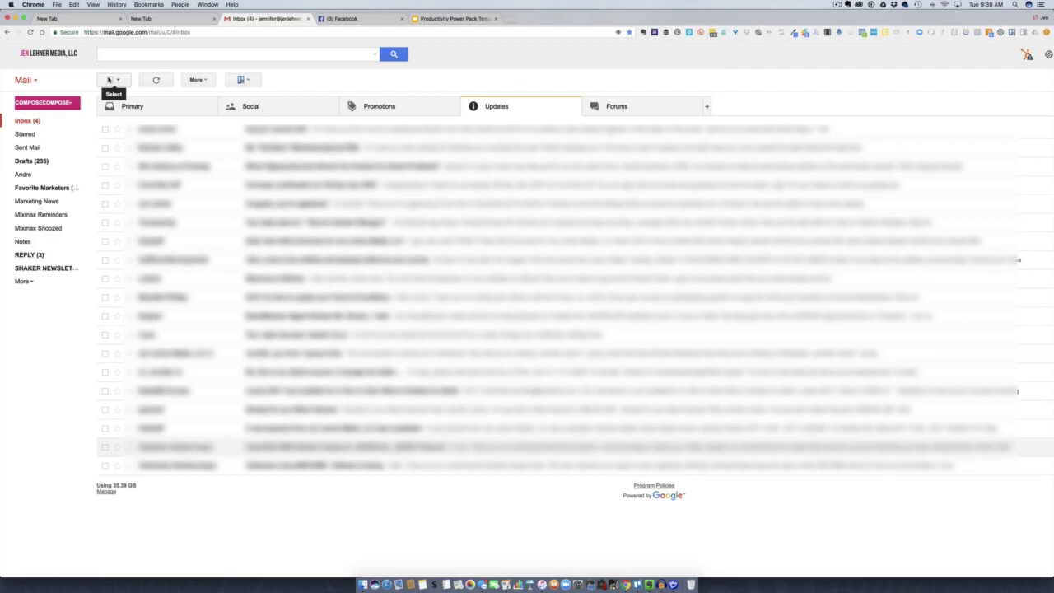
{"action": "left_click", "coordinate": [110, 80]}
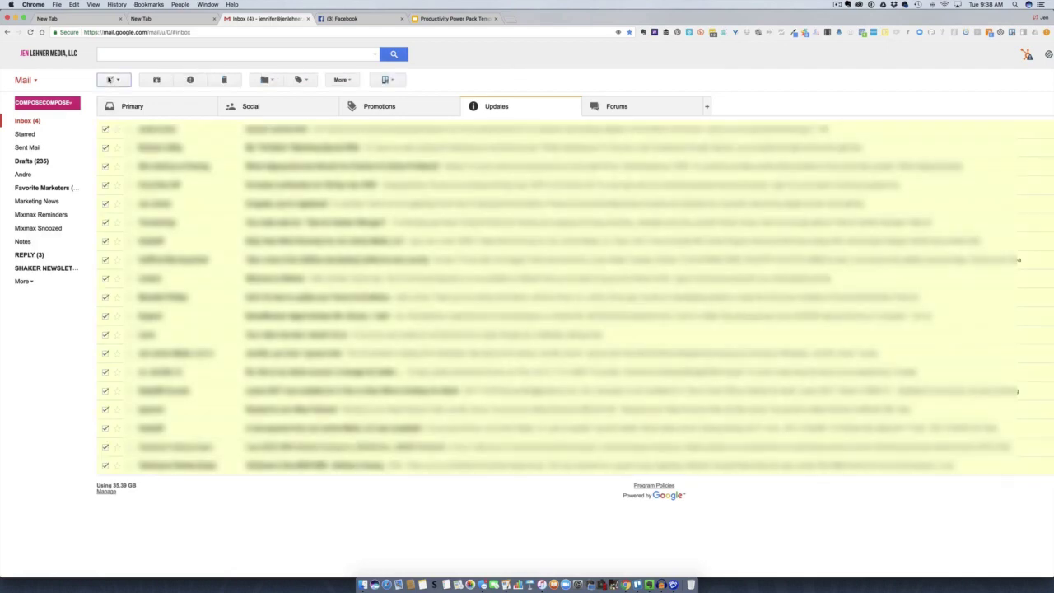
{"action": "left_click", "coordinate": [109, 80]}
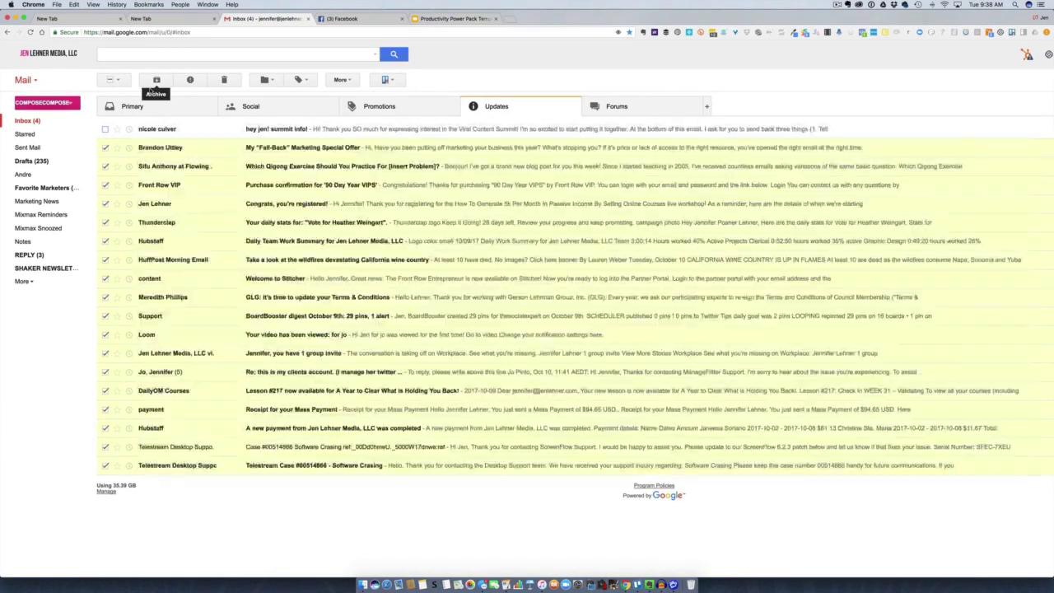
{"action": "left_click", "coordinate": [154, 85]}
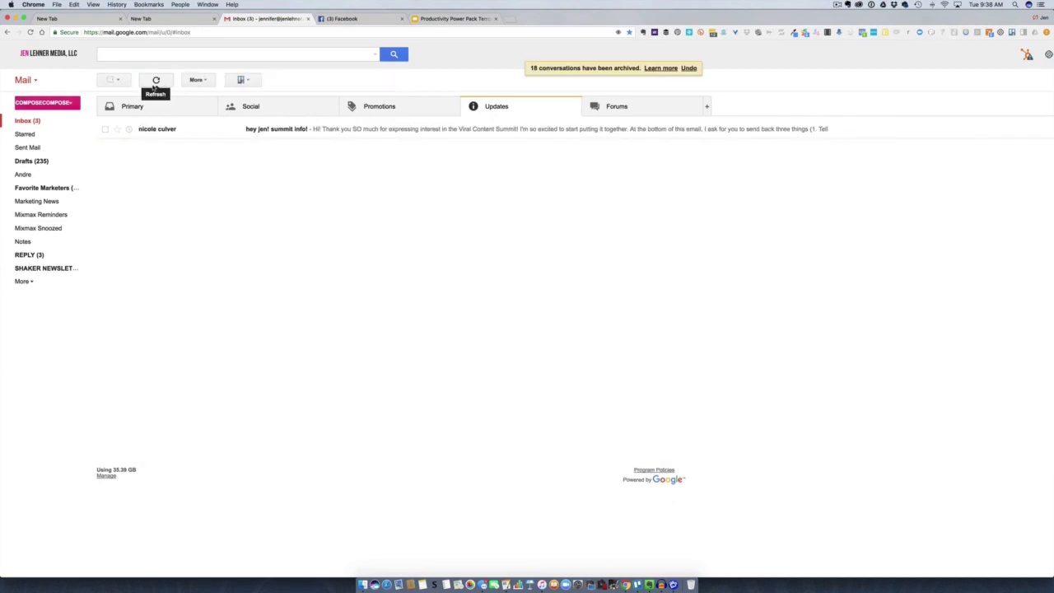
Search the mail for 'basketball' narrowed by the child's name
{"action": "left_click", "coordinate": [155, 54]}
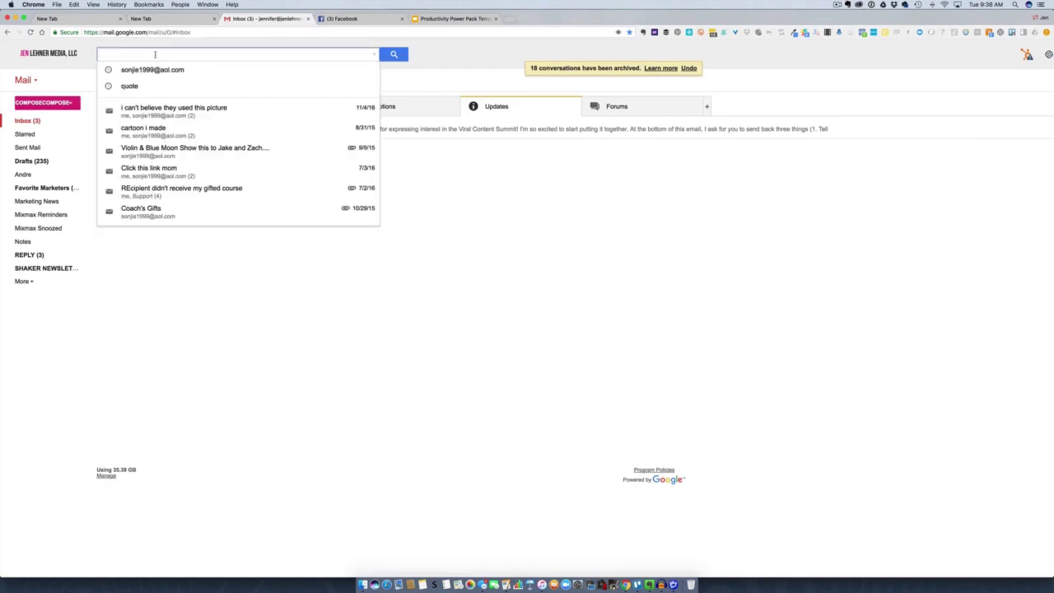
{"action": "left_click", "coordinate": [158, 278]}
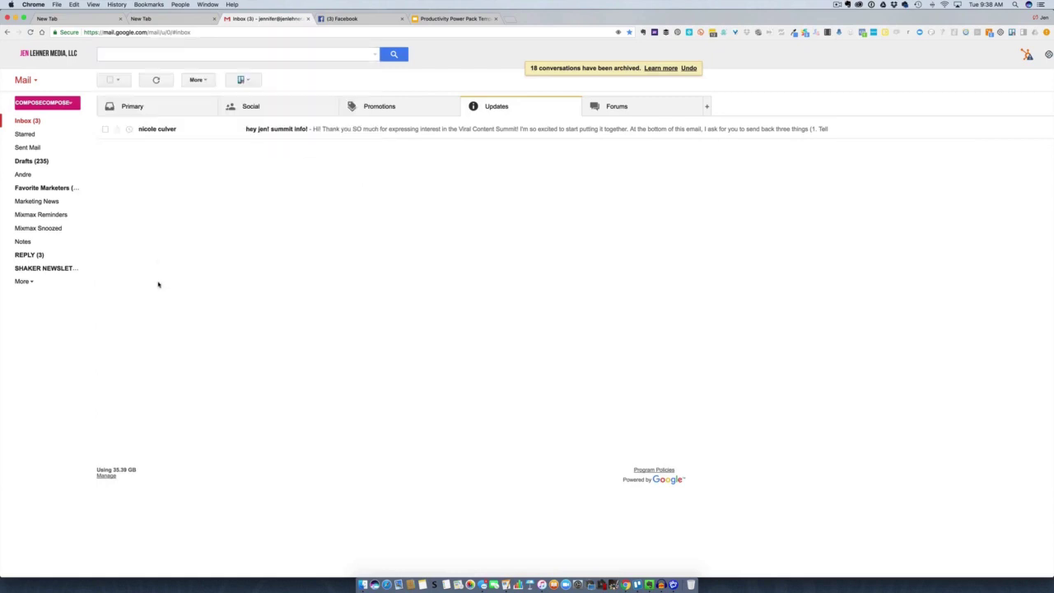
{"action": "left_click", "coordinate": [305, 51]}
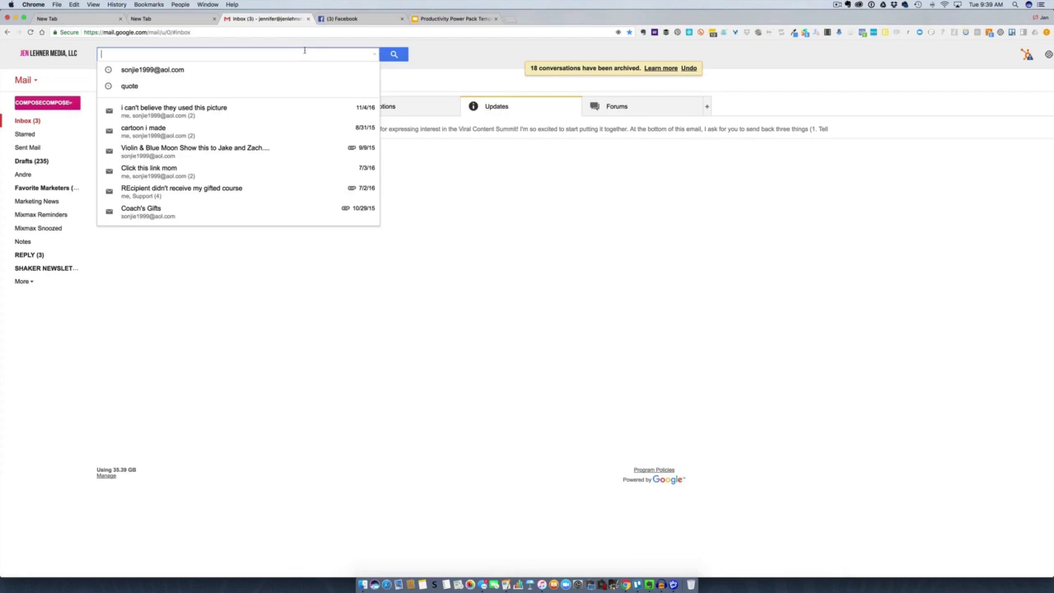
{"action": "type", "text": "bask"}
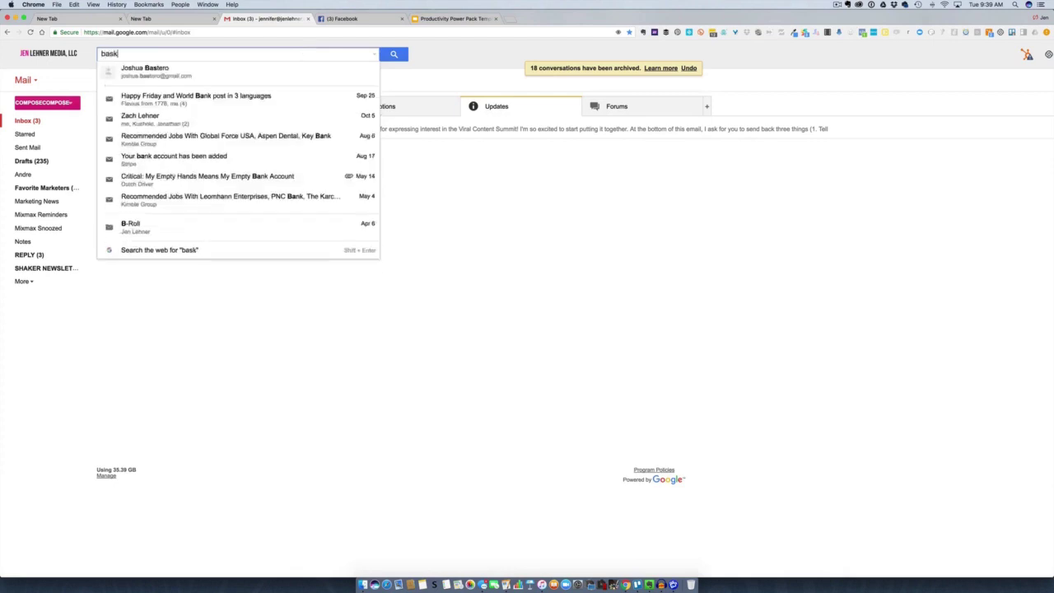
{"action": "type", "text": "etball"}
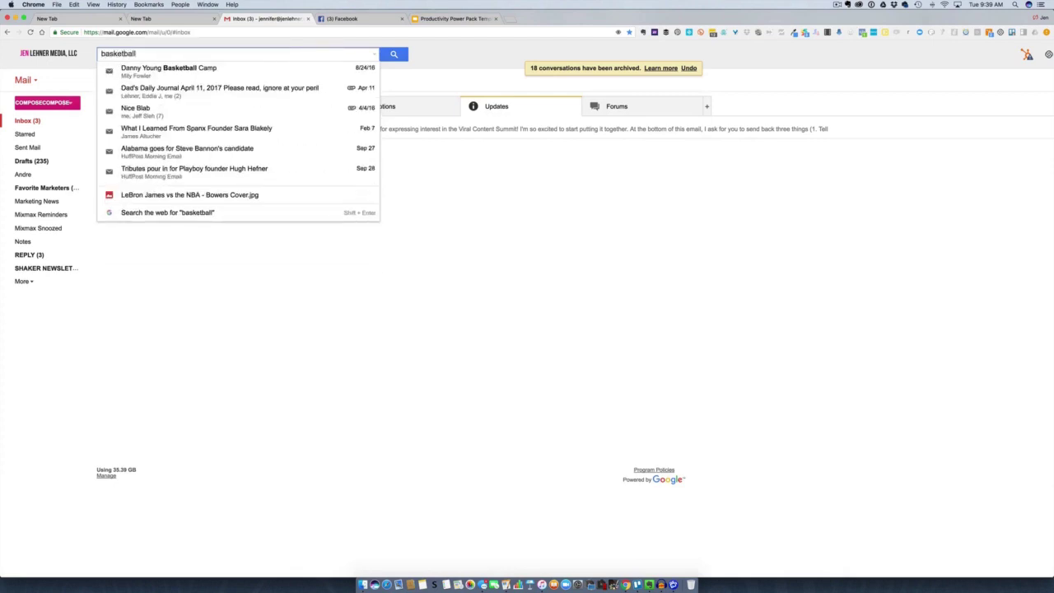
{"action": "key", "text": "Return"}
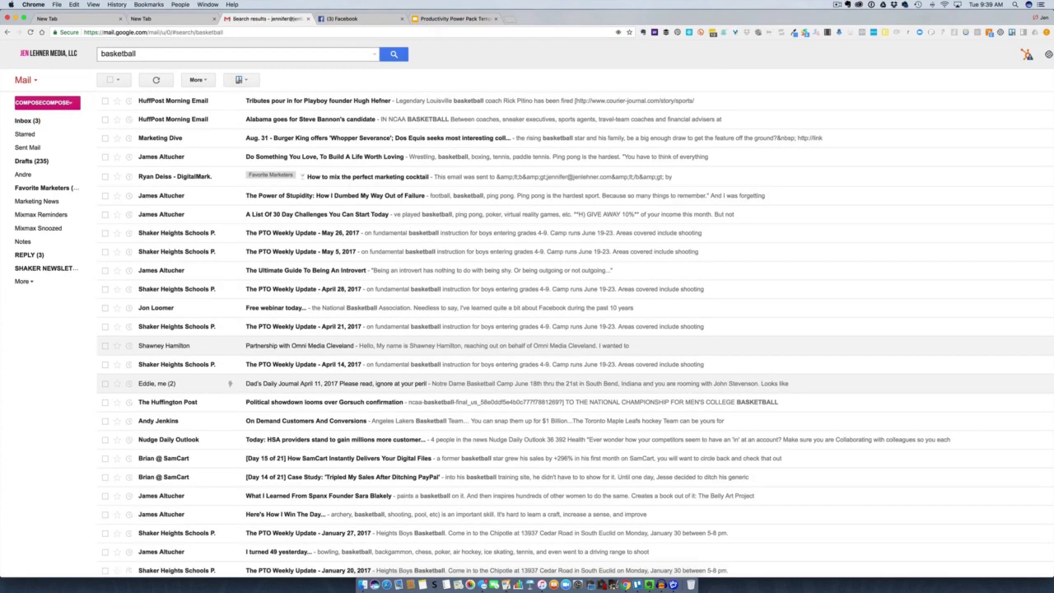
{"action": "left_click", "coordinate": [163, 53]}
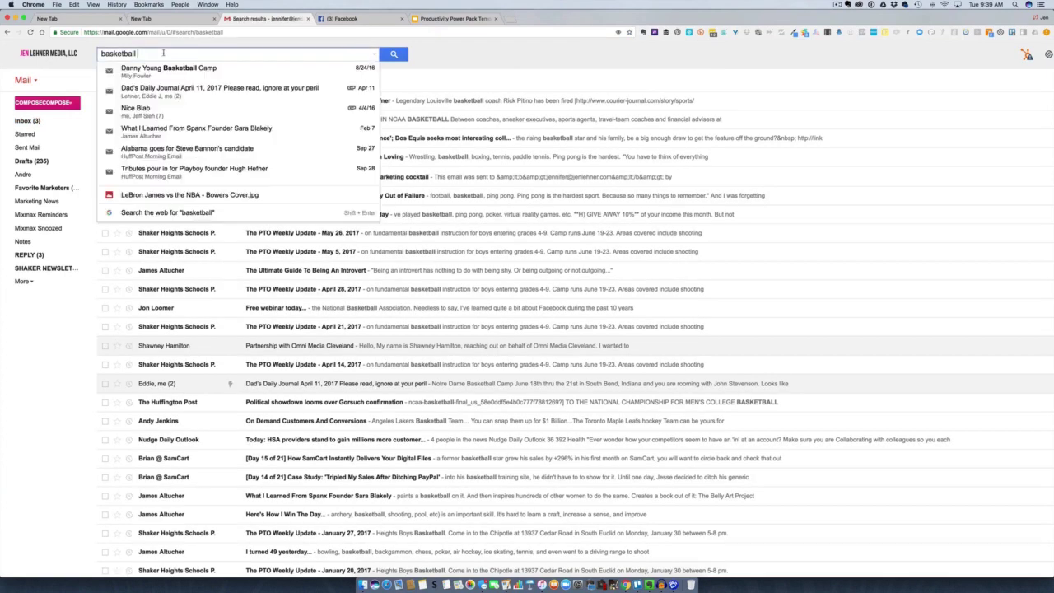
{"action": "type", "text": "danny"}
{"action": "key", "text": "Return"}
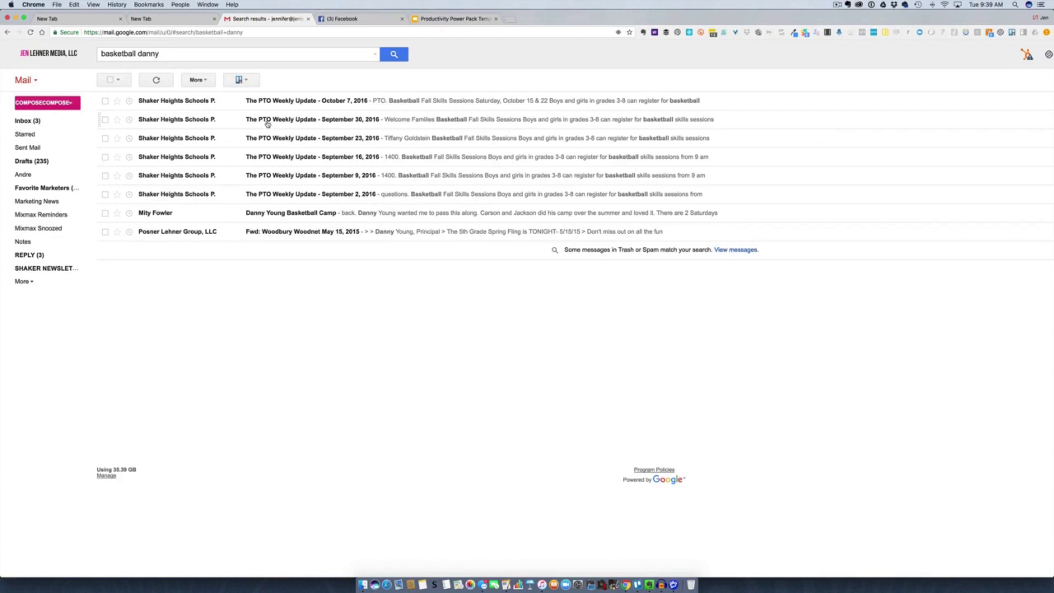
Move all eight basketball search results to the Trash and go back to the Inbox
{"action": "key", "text": "asterisk"}
{"action": "key", "text": "a"}
{"action": "key", "text": "numbersign"}
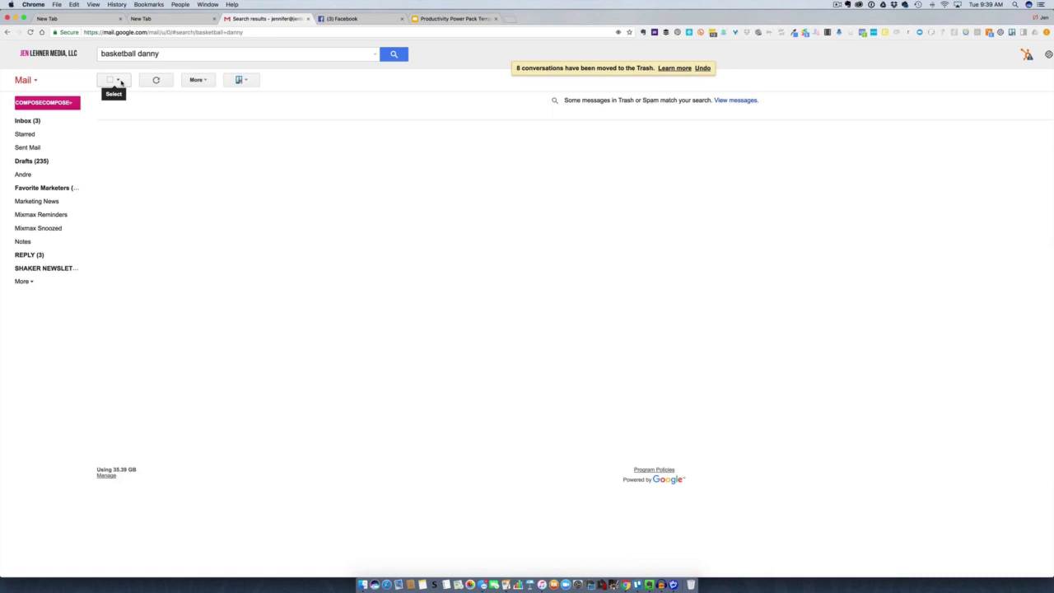
{"action": "left_click", "coordinate": [39, 121]}
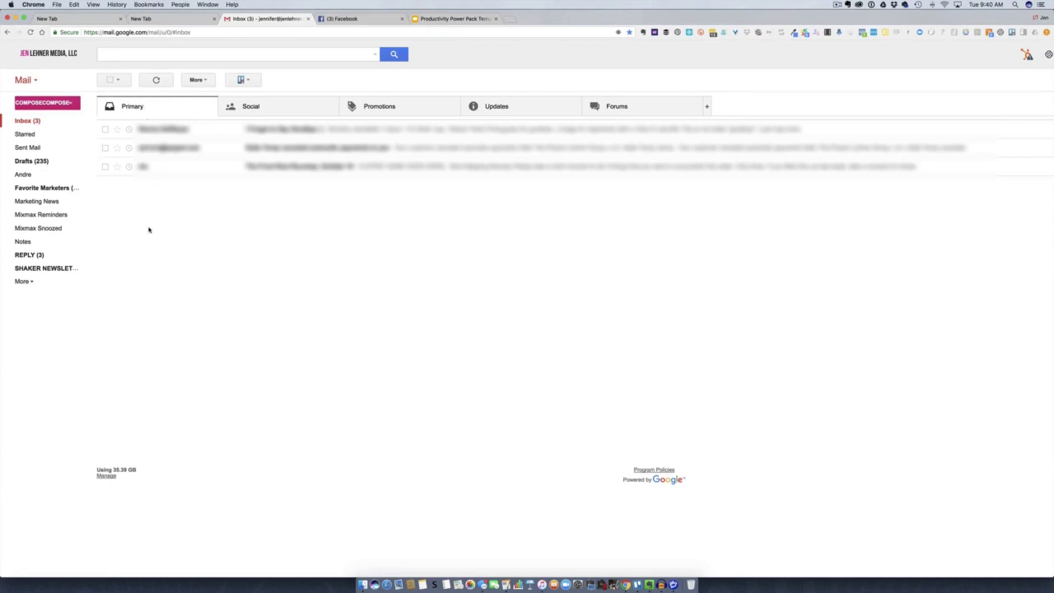
Bring up the second account's inbox tab and dismiss its search suggestions
{"action": "left_click_drag", "start_coordinate": [564, 18], "coordinate": [379, 18]}
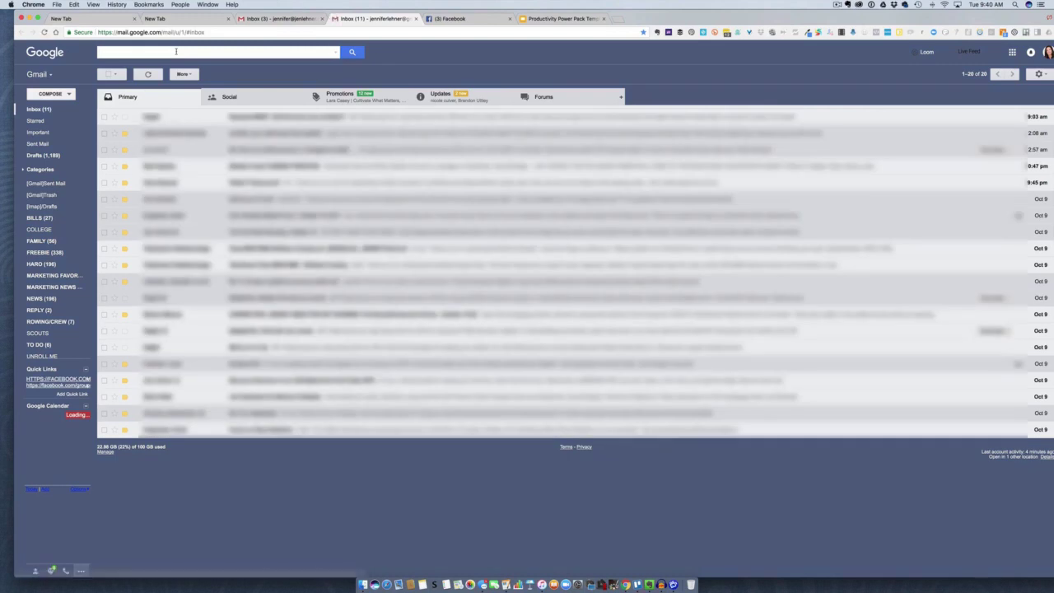
{"action": "left_click", "coordinate": [176, 51]}
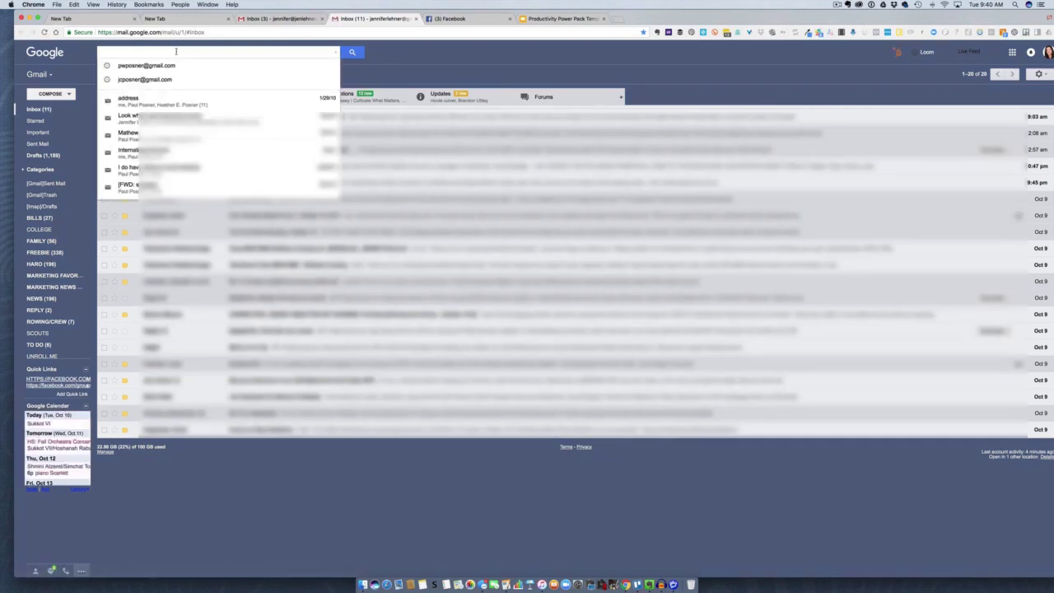
{"action": "left_click", "coordinate": [408, 72]}
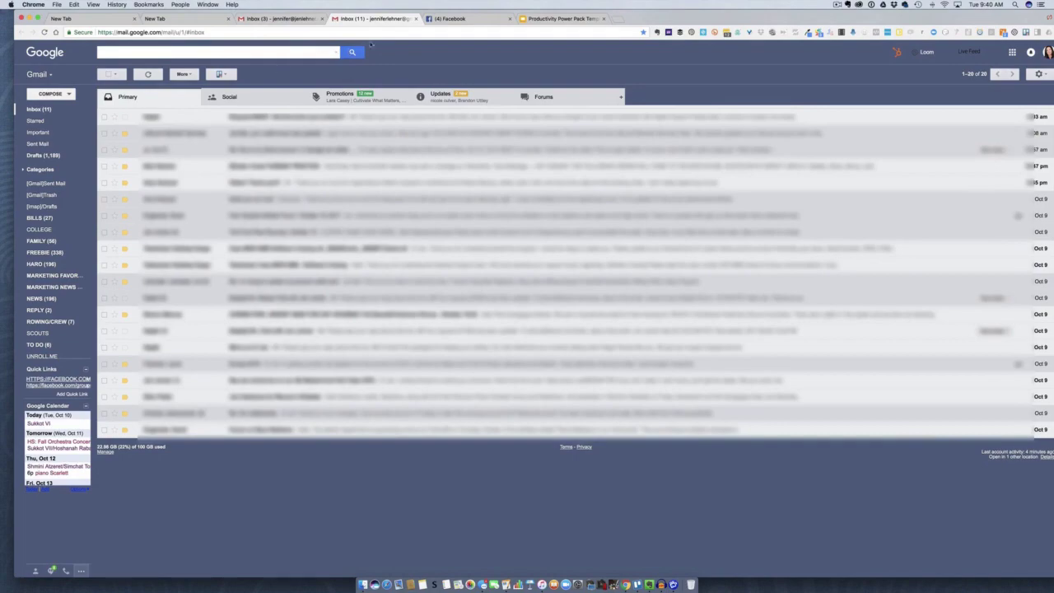
Start a new filter under Settings > Filters for mail from the husband's address
{"action": "left_click", "coordinate": [1039, 75]}
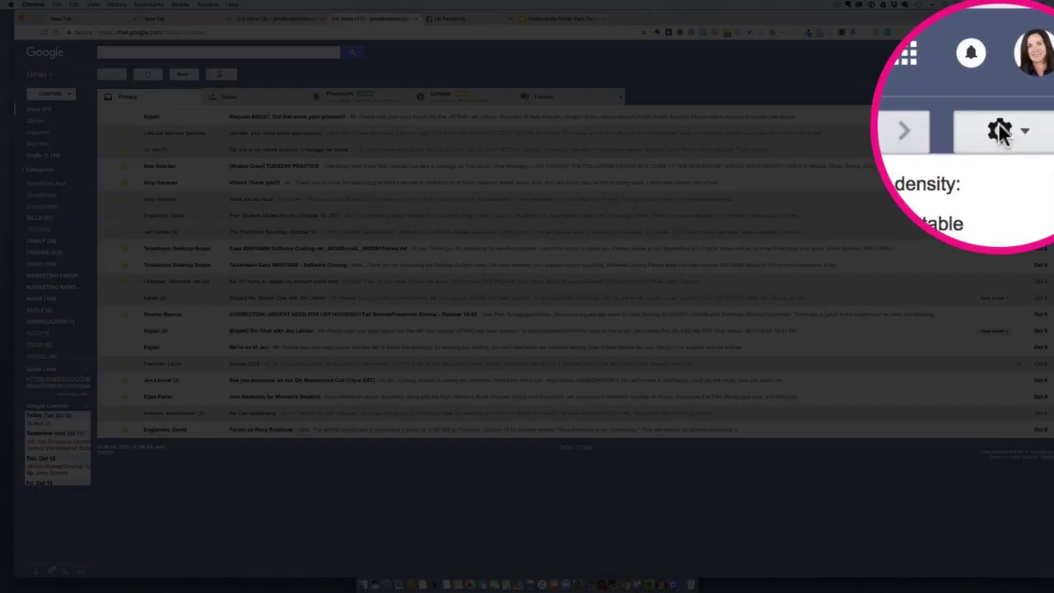
{"action": "left_click", "coordinate": [947, 157]}
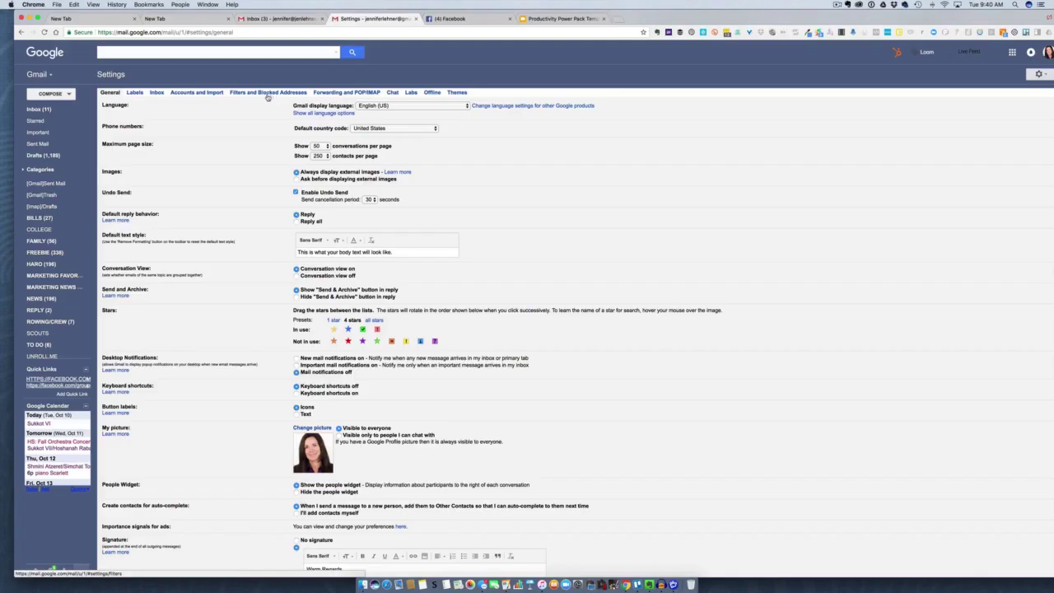
{"action": "left_click", "coordinate": [261, 94]}
{"action": "scroll", "coordinate": [344, 171], "scroll_direction": "down", "scroll_amount": 5}
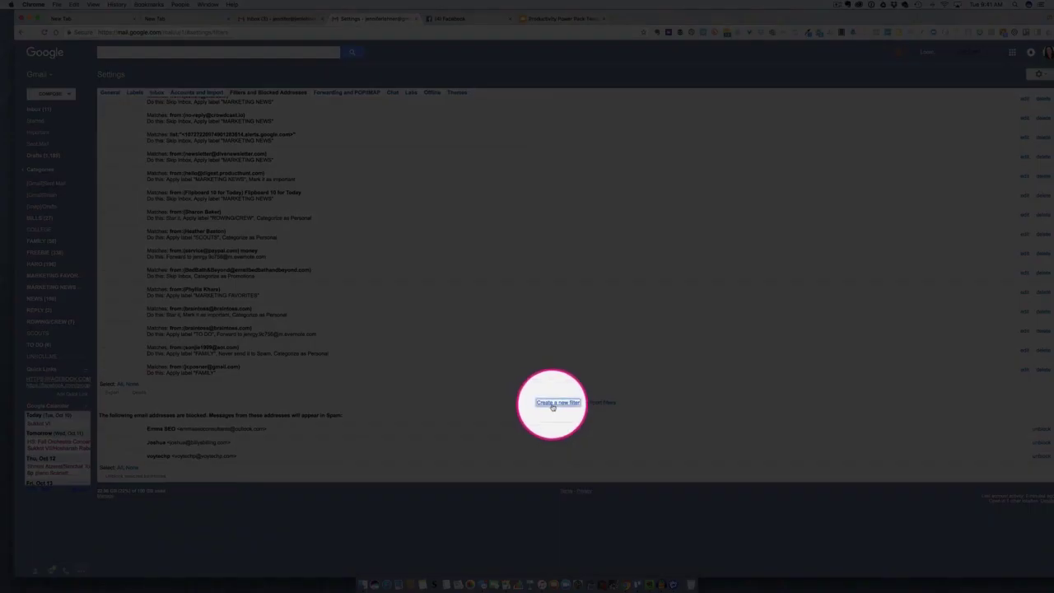
{"action": "left_click", "coordinate": [556, 402]}
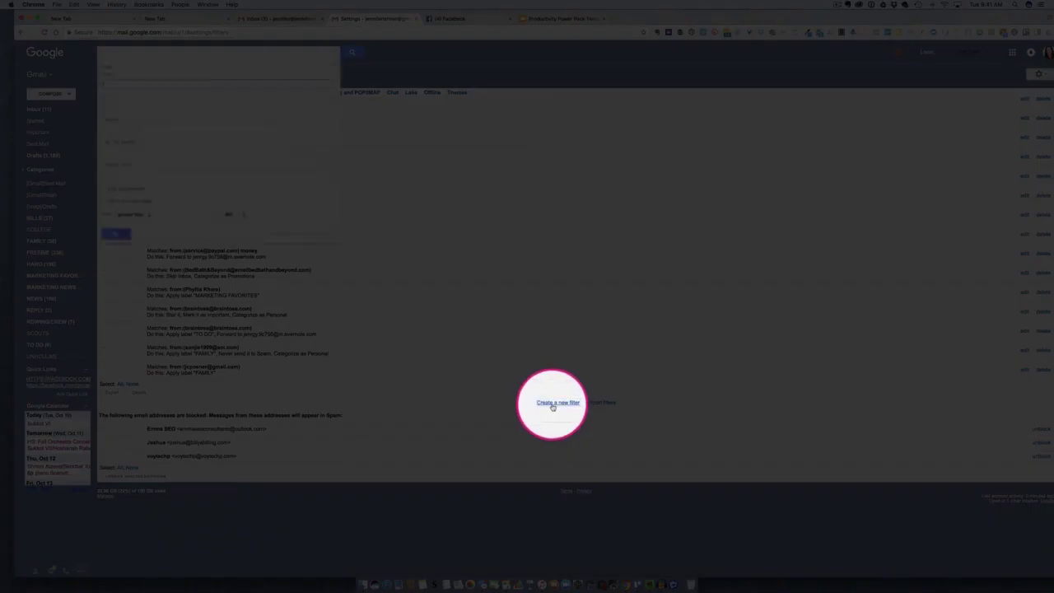
{"action": "type", "text": "hus"}
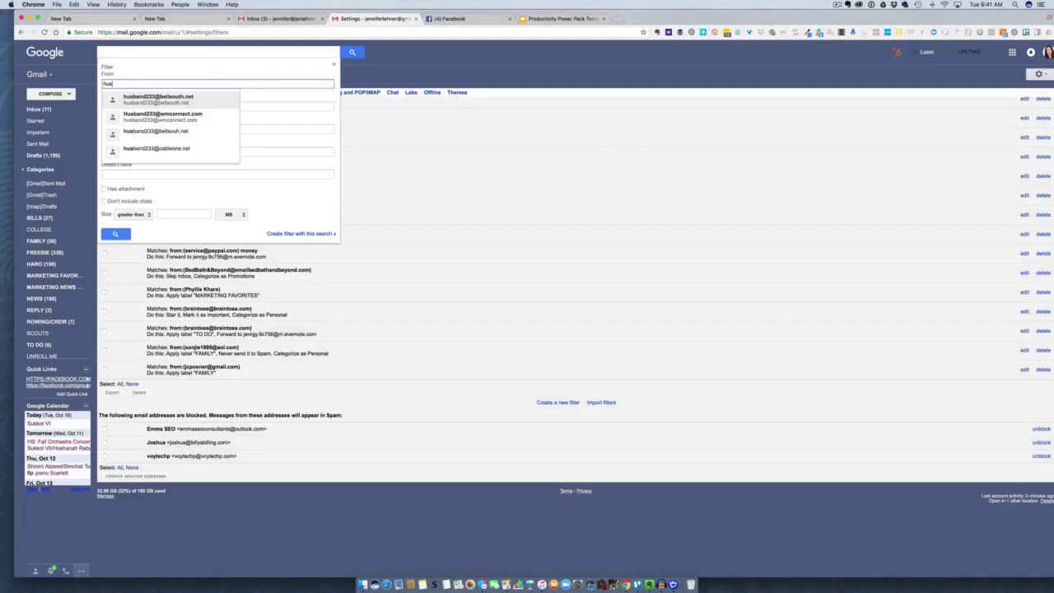
{"action": "type", "text": "b"}
{"action": "left_click", "coordinate": [228, 102]}
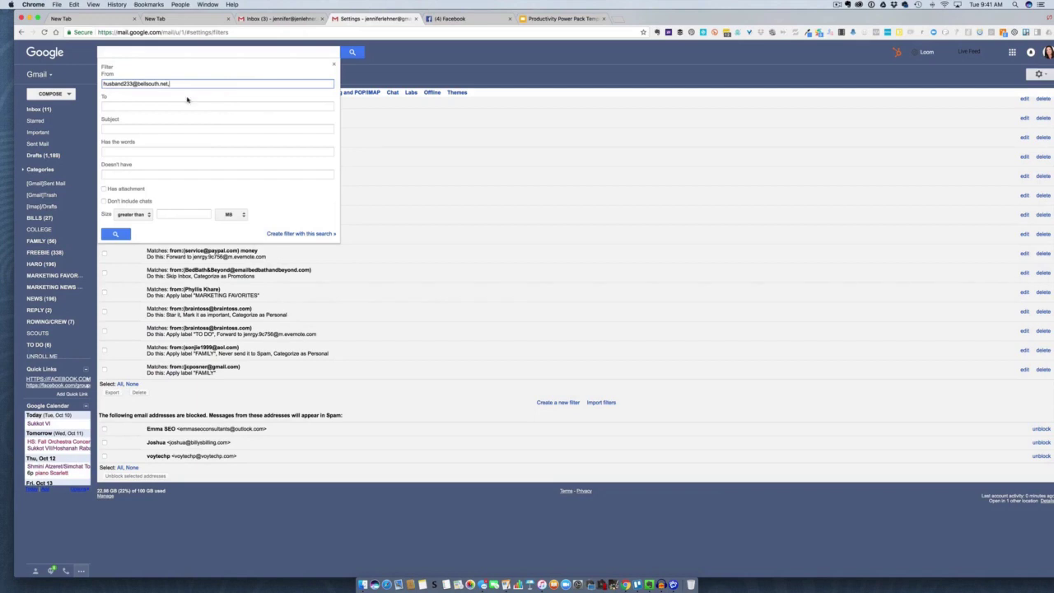
{"action": "left_click", "coordinate": [290, 236]}
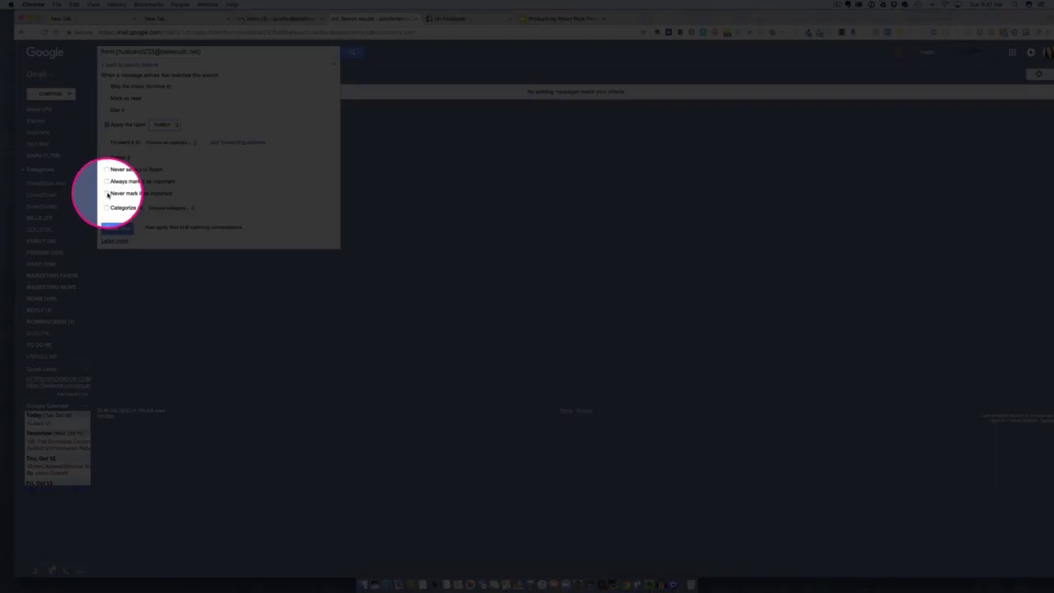
Make the filter never send to Spam, mark important, star and categorize as Personal, then create it
{"action": "left_click", "coordinate": [107, 169]}
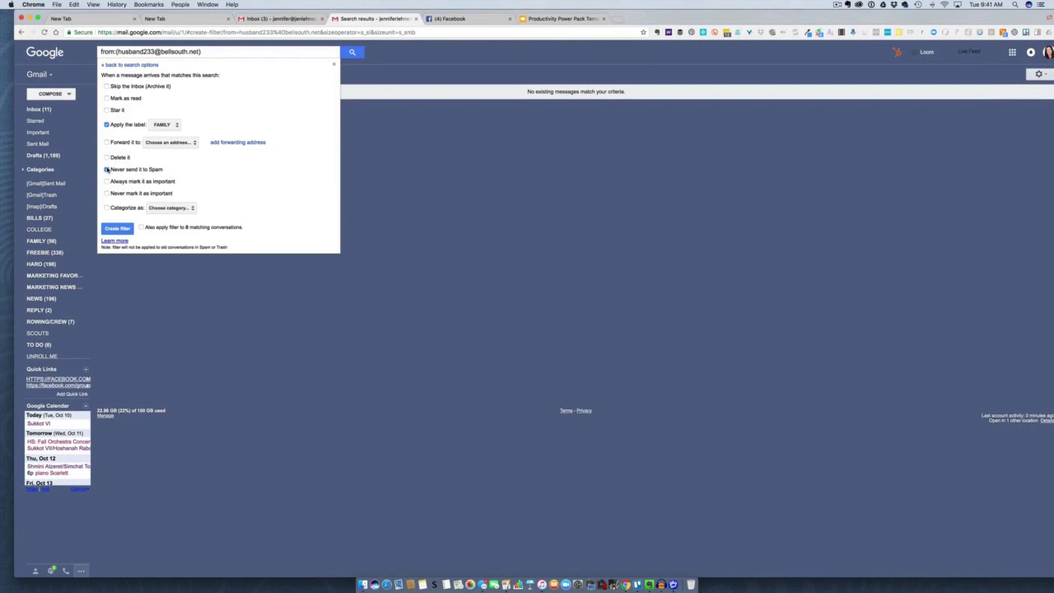
{"action": "left_click", "coordinate": [107, 169]}
{"action": "left_click", "coordinate": [107, 181]}
{"action": "left_click", "coordinate": [106, 110]}
{"action": "left_click", "coordinate": [165, 209]}
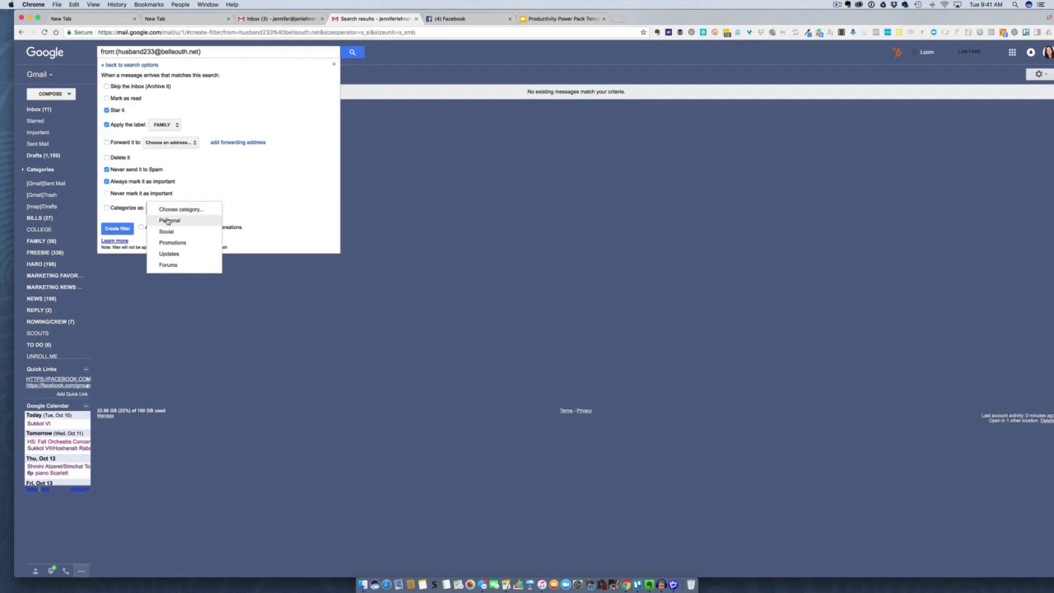
{"action": "left_click", "coordinate": [169, 221]}
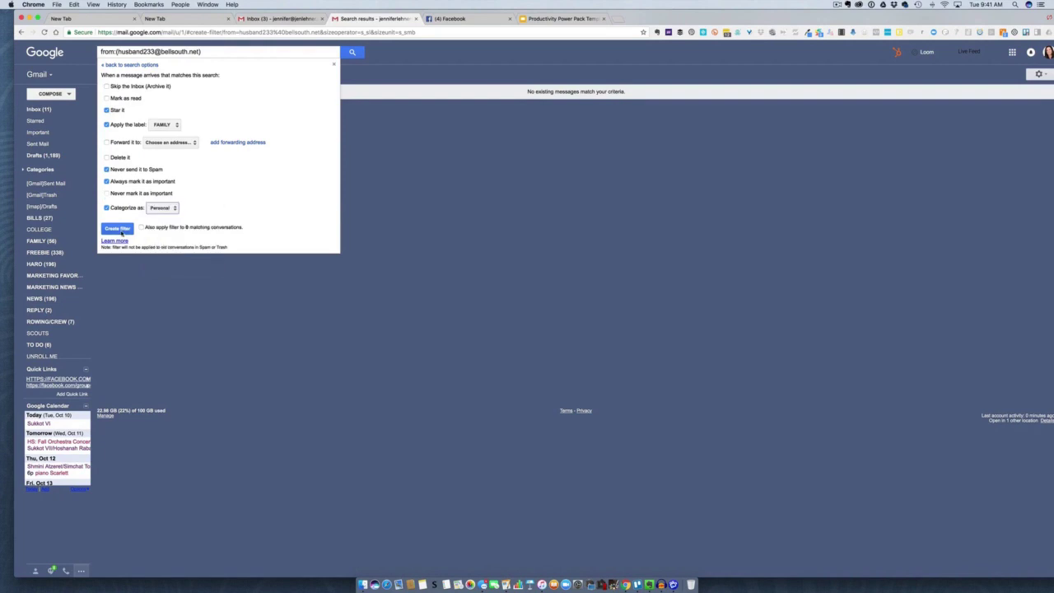
{"action": "left_click", "coordinate": [119, 228]}
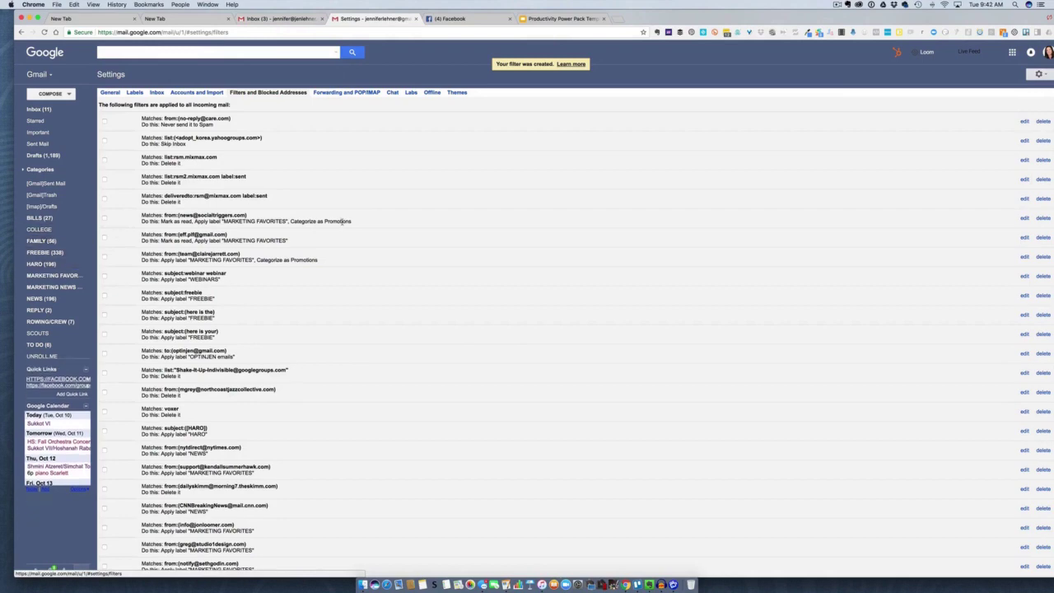
{"action": "scroll", "coordinate": [337, 307], "scroll_direction": "down", "scroll_amount": 10}
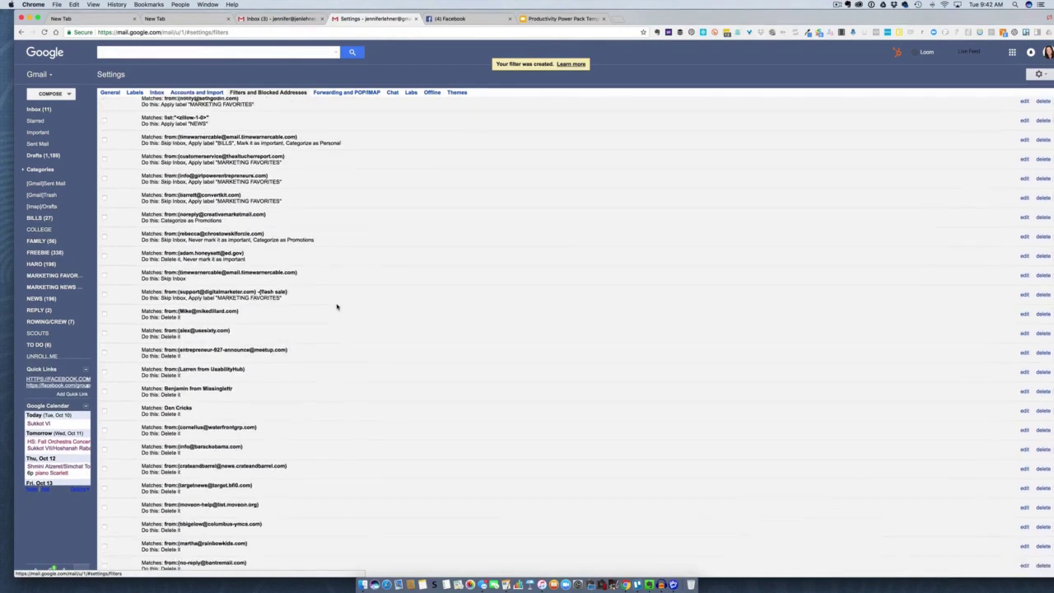
{"action": "scroll", "coordinate": [337, 306], "scroll_direction": "up", "scroll_amount": 10}
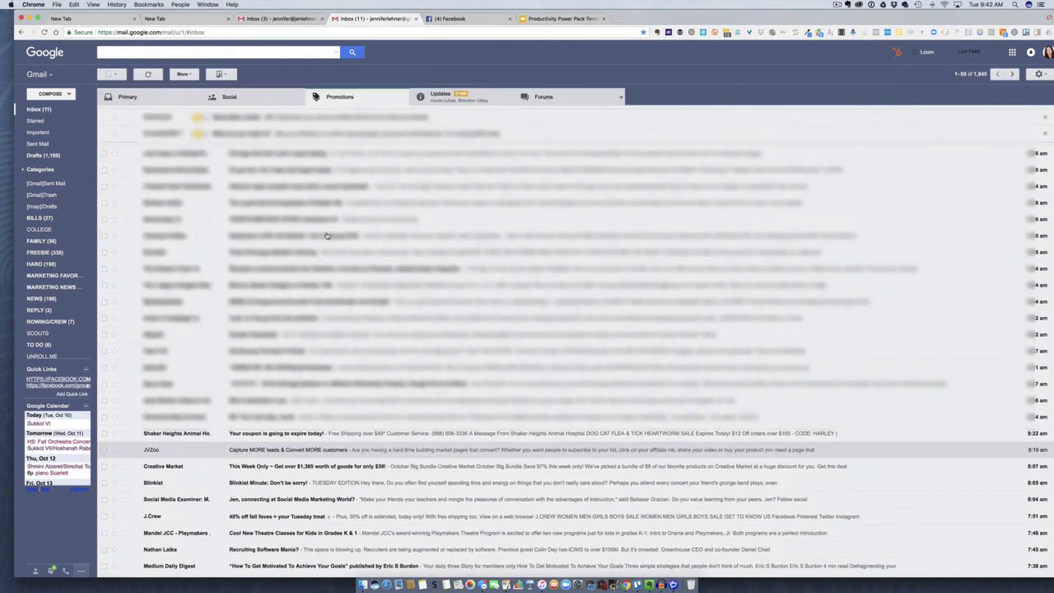
Scroll through the promotional newsletters listed under the Promotions tab
{"action": "scroll", "coordinate": [326, 236], "scroll_direction": "down", "scroll_amount": 10}
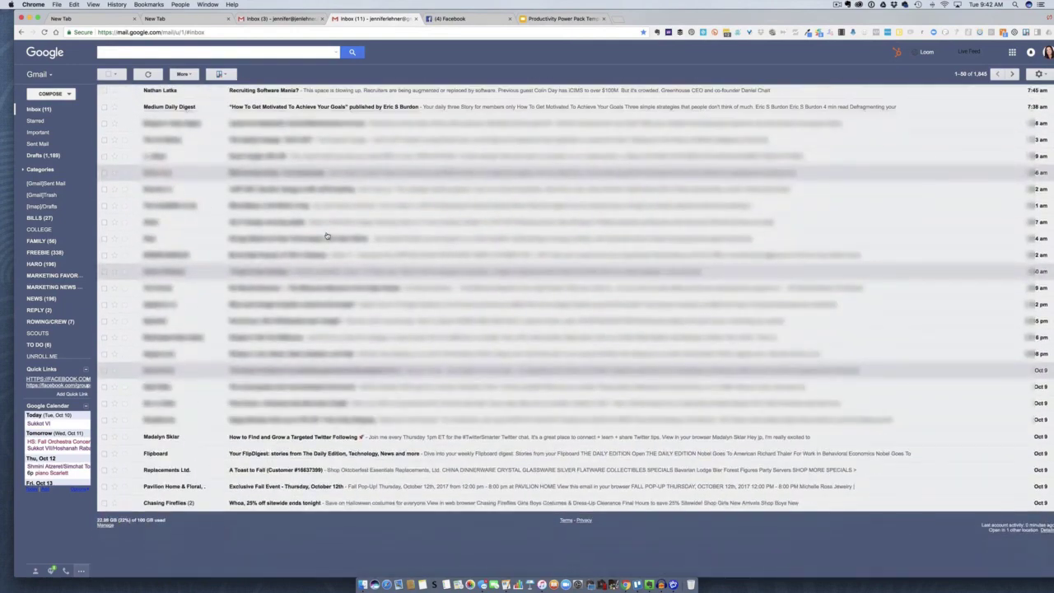
{"action": "scroll", "coordinate": [326, 237], "scroll_direction": "up", "scroll_amount": 10}
{"action": "scroll", "coordinate": [326, 236], "scroll_direction": "down", "scroll_amount": 10}
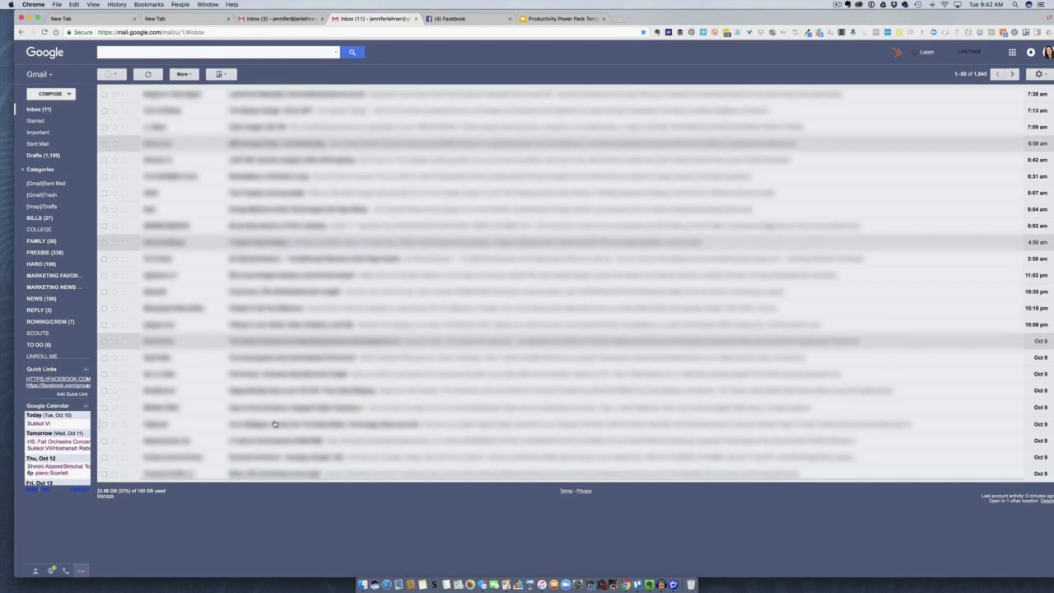
Unsubscribe from the Pavilion Home & Floral fall event newsletter and return to the inbox
{"action": "left_click", "coordinate": [244, 464]}
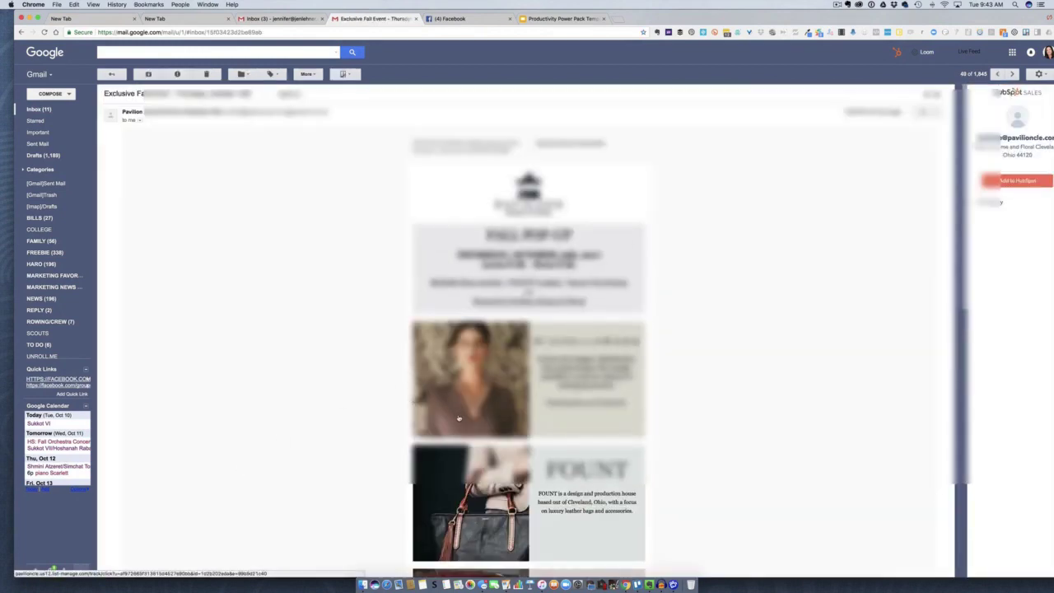
{"action": "scroll", "coordinate": [455, 415], "scroll_direction": "down", "scroll_amount": 10}
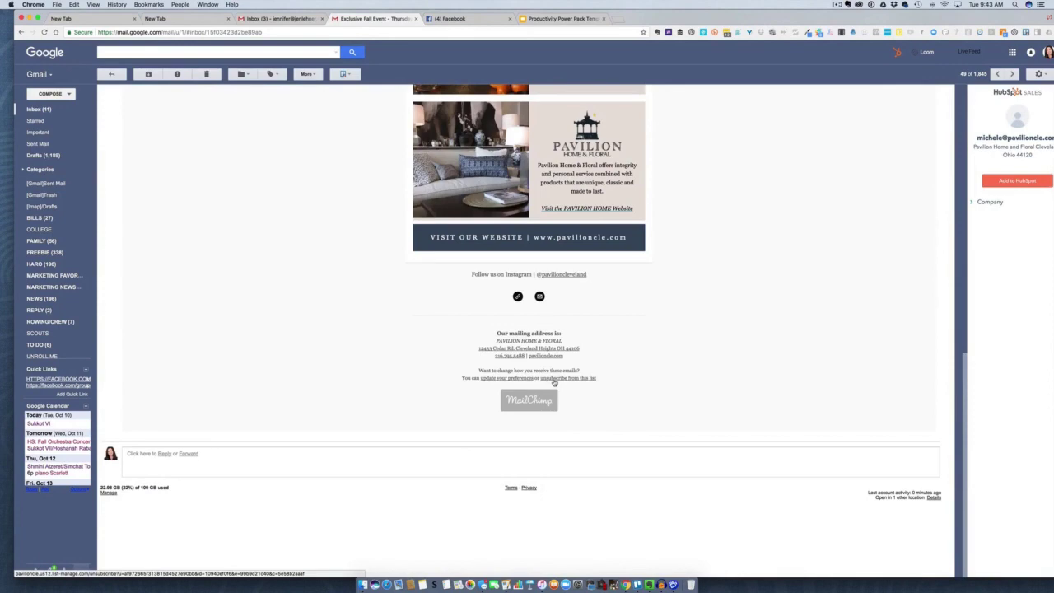
{"action": "left_click", "coordinate": [554, 377]}
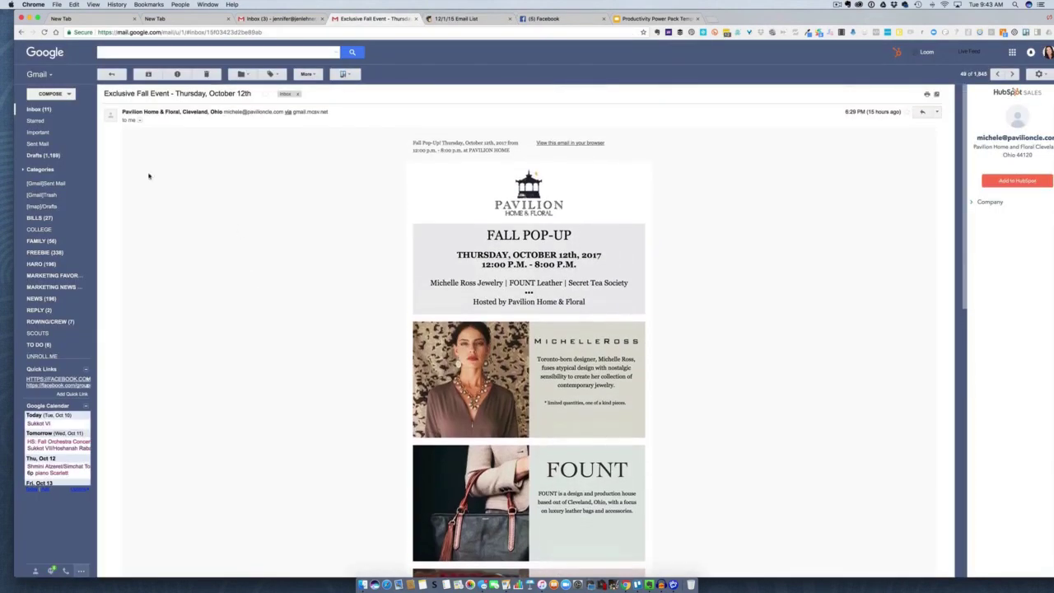
{"action": "left_click", "coordinate": [63, 114]}
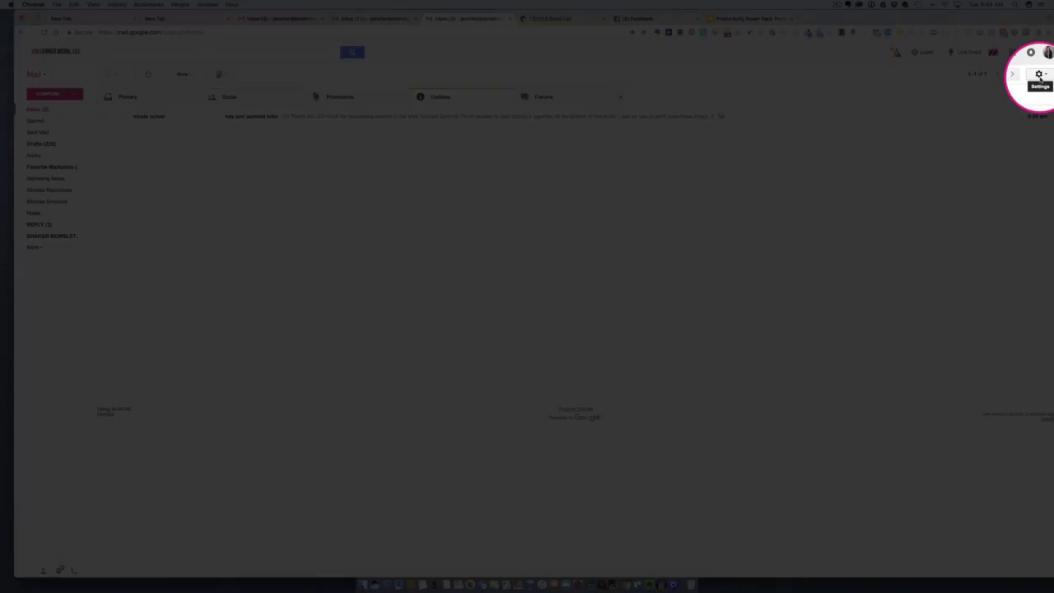
Open Gmail's settings menu, then switch over to Evernote
{"action": "left_click", "coordinate": [1038, 75]}
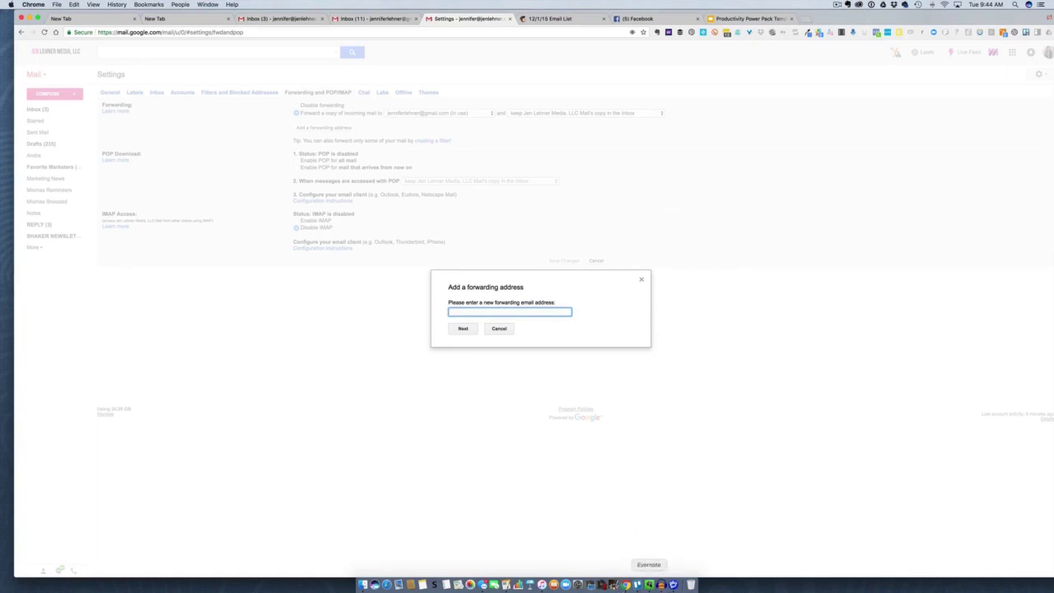
{"action": "left_click", "coordinate": [649, 584]}
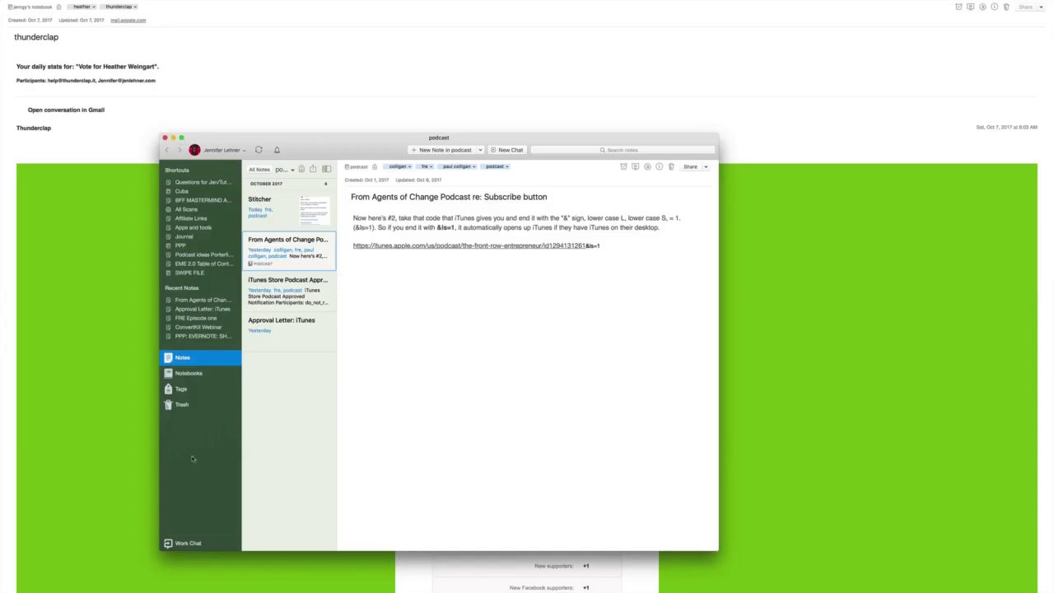
Copy the Evernote email-in address from Account Info and select the forwarding confirmation code
{"action": "left_click", "coordinate": [218, 150]}
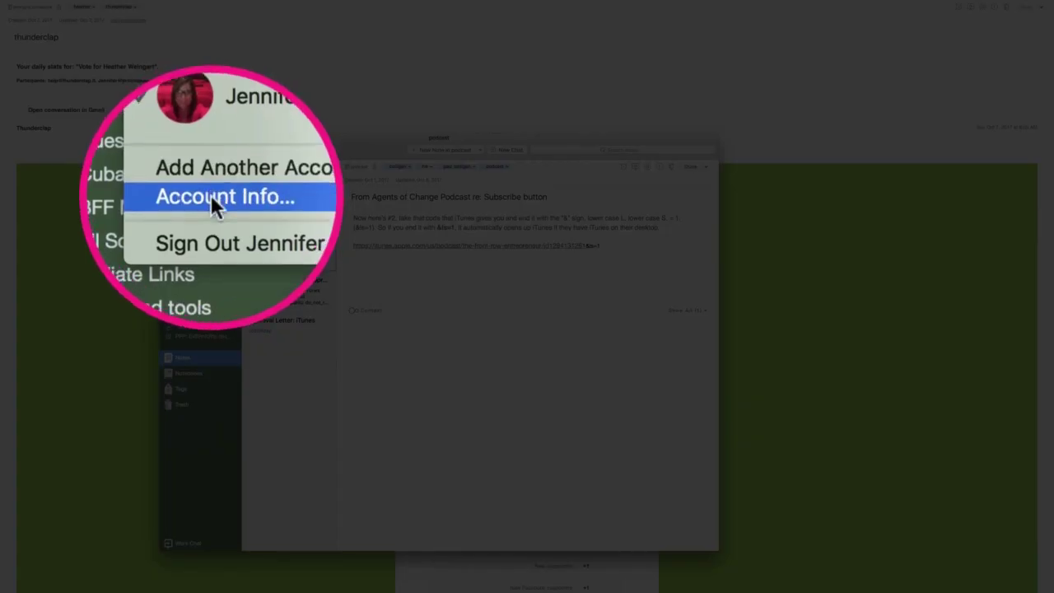
{"action": "left_click", "coordinate": [210, 196]}
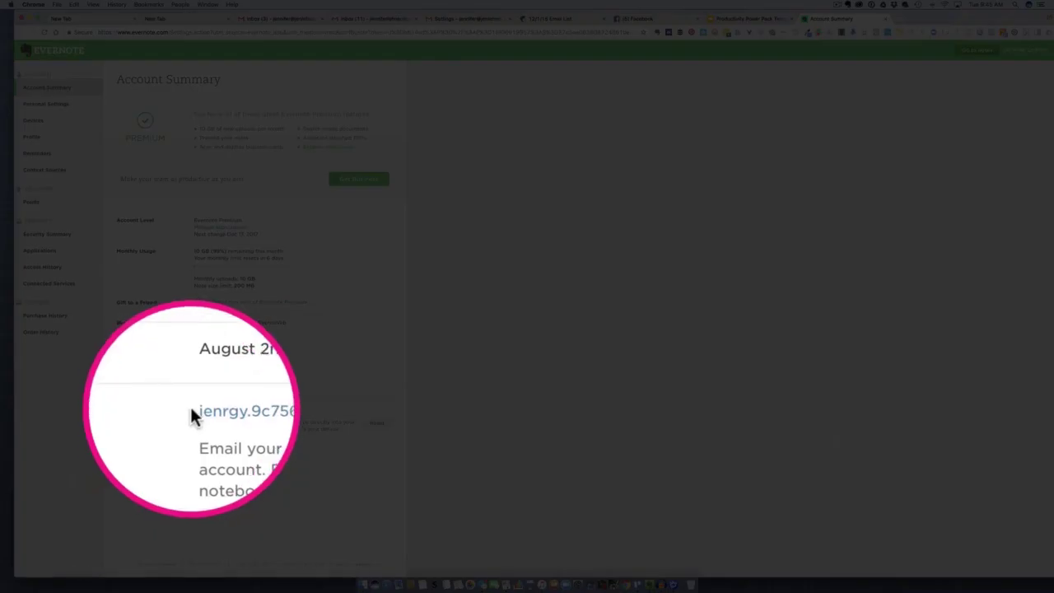
{"action": "left_click_drag", "start_coordinate": [194, 410], "coordinate": [275, 410]}
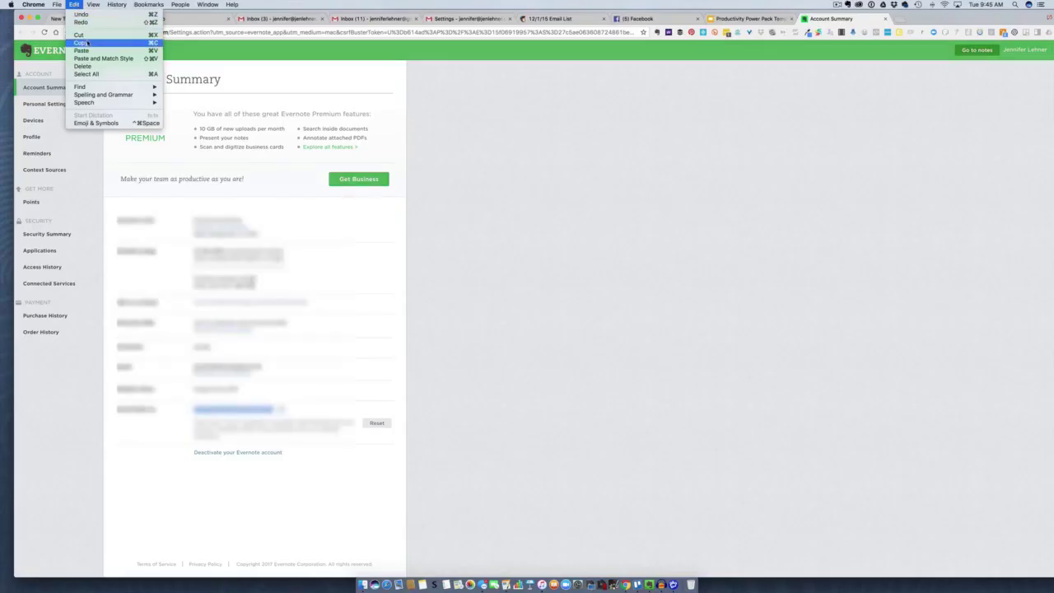
{"action": "left_click", "coordinate": [87, 43]}
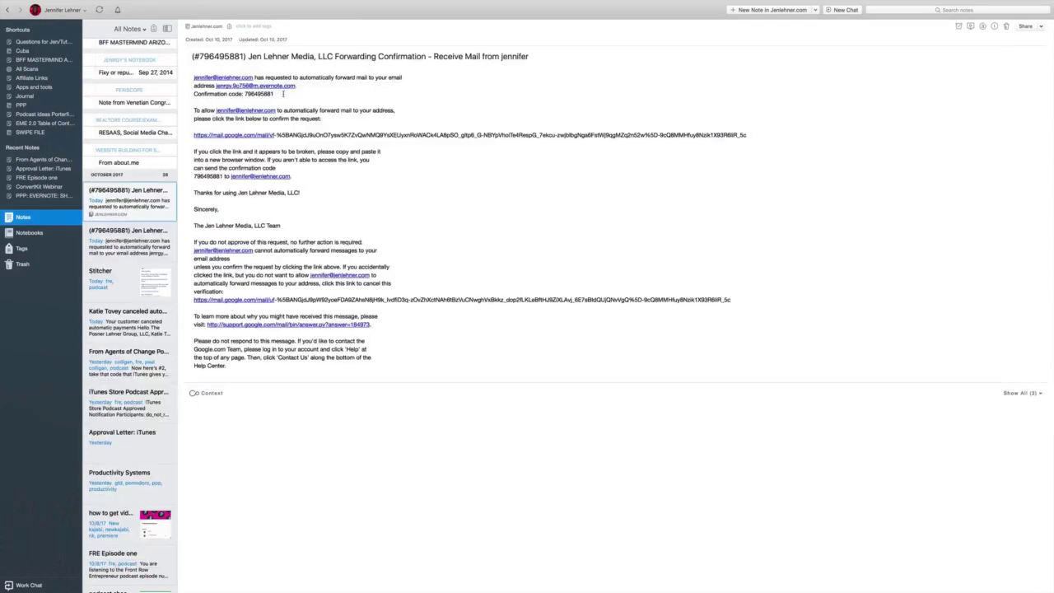
{"action": "left_click_drag", "start_coordinate": [244, 94], "coordinate": [282, 94]}
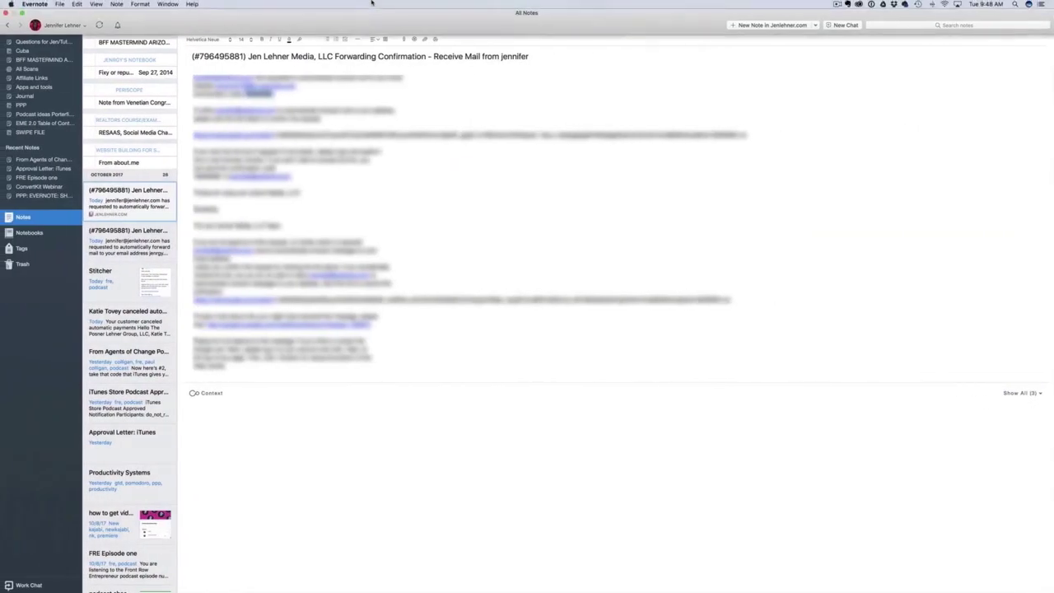
Paste the confirmation code in Gmail and verify the Evernote forwarding address
{"action": "key", "text": "super+Tab"}
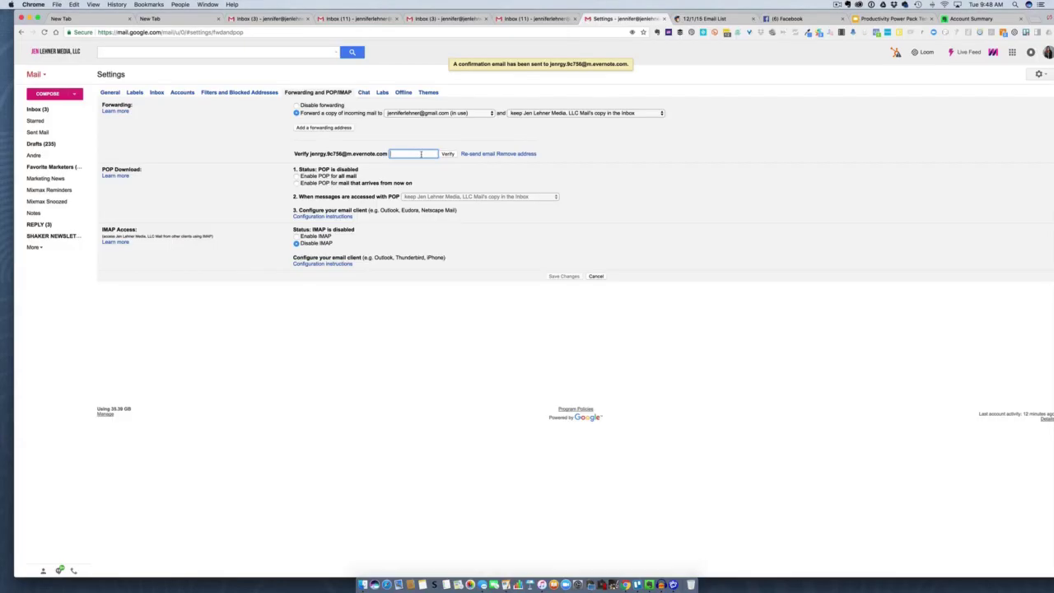
{"action": "key", "text": "super+v"}
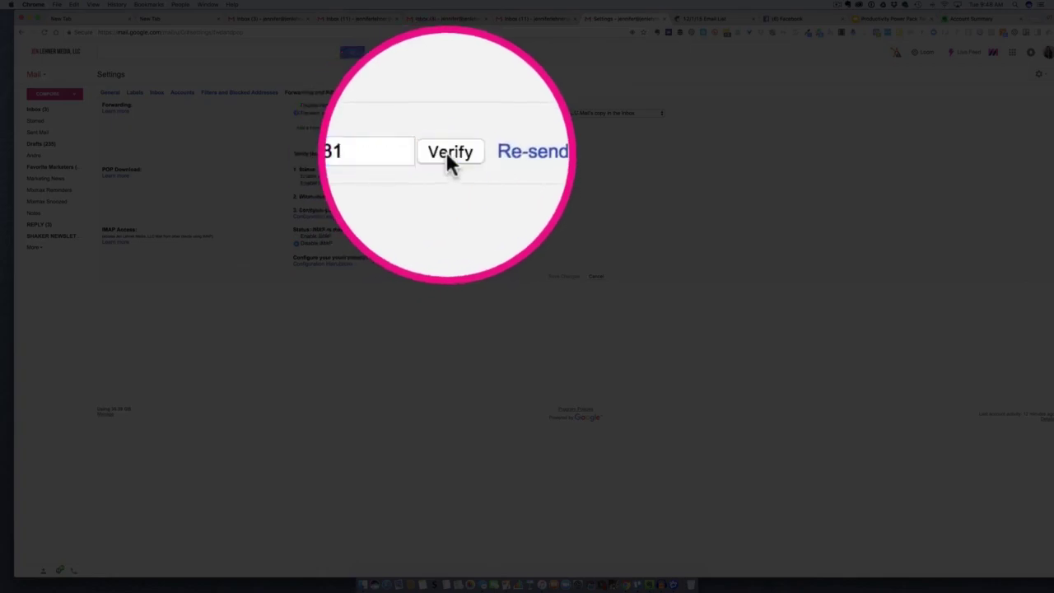
{"action": "left_click", "coordinate": [447, 155]}
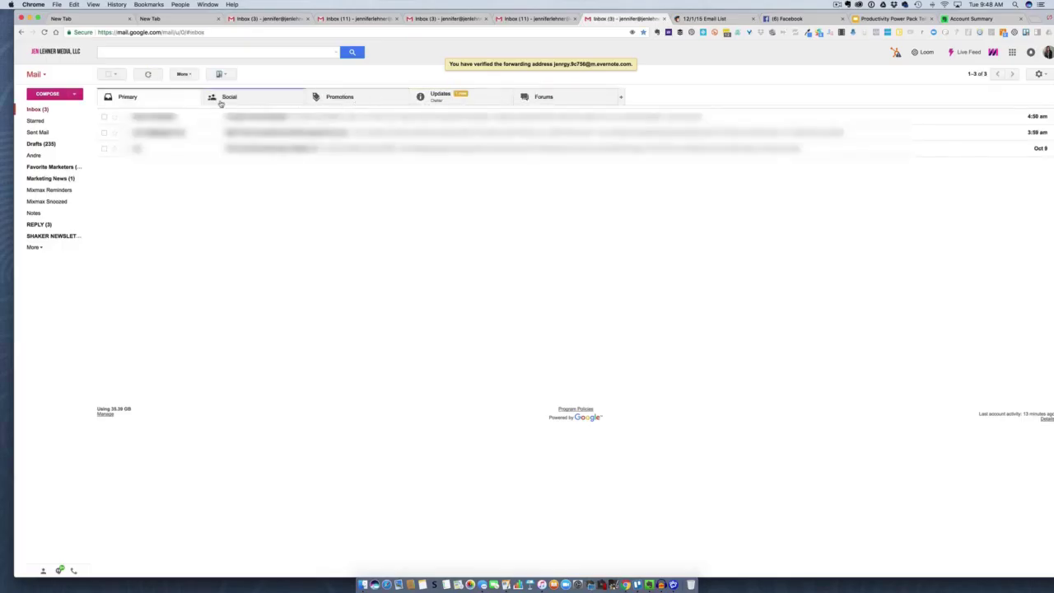
Show the Filters and Blocked Addresses settings page
{"action": "left_click", "coordinate": [1038, 73]}
{"action": "left_click", "coordinate": [1012, 157]}
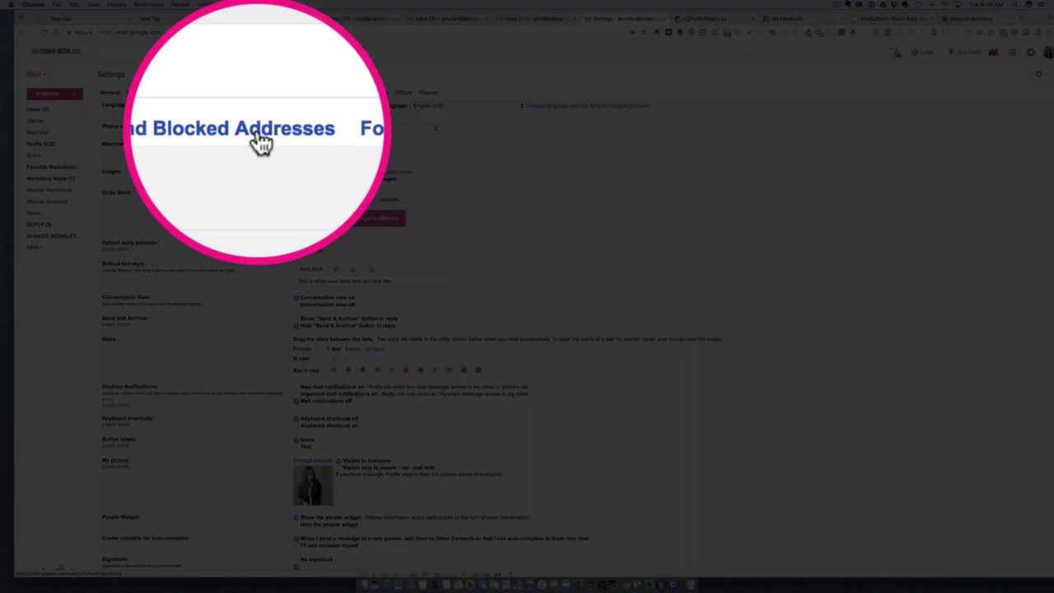
{"action": "left_click", "coordinate": [255, 92]}
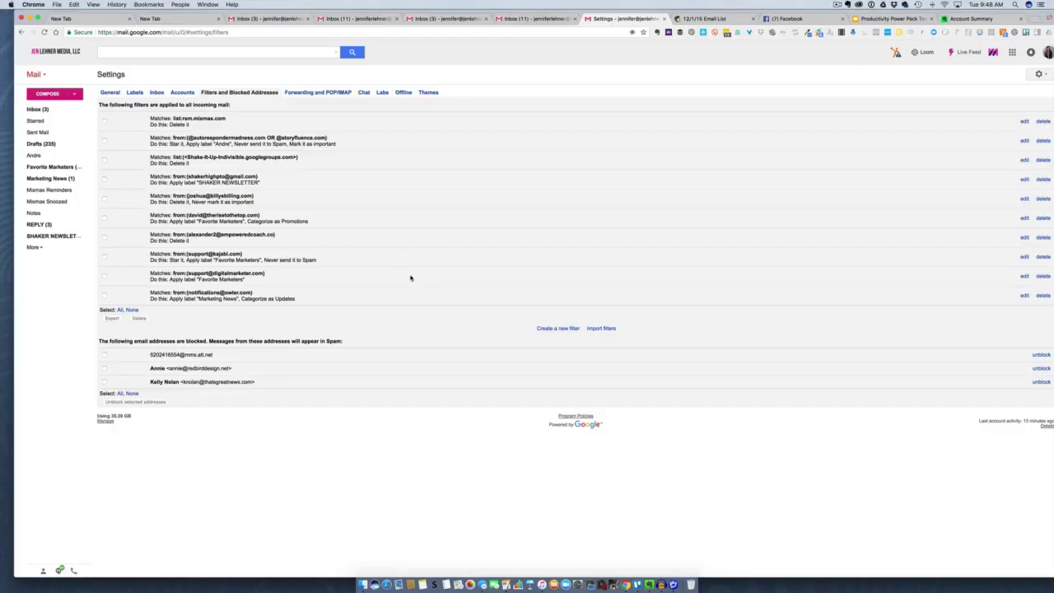
Create a filter forwarding PayPal support mail containing 'money' to the Evernote address
{"action": "left_click", "coordinate": [556, 328]}
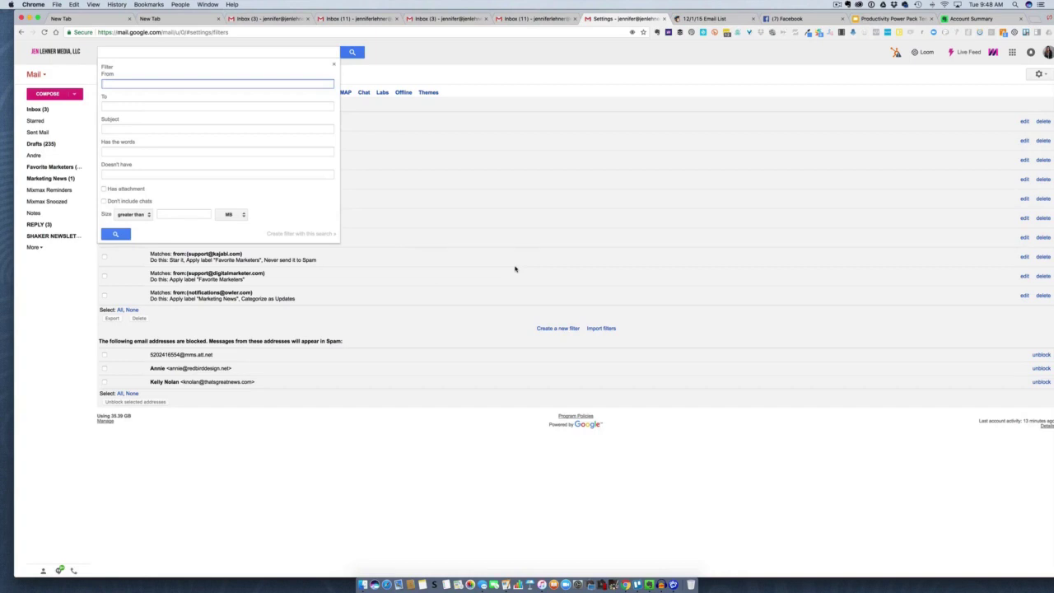
{"action": "type", "text": "payl"}
{"action": "type", "text": "pla"}
{"action": "left_click", "coordinate": [130, 151]}
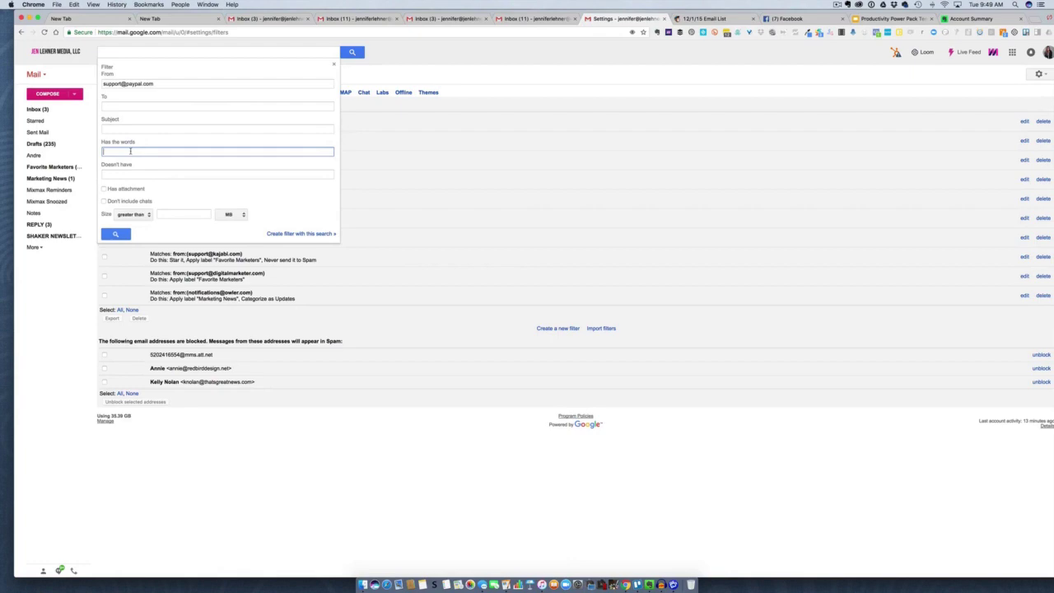
{"action": "type", "text": "money"}
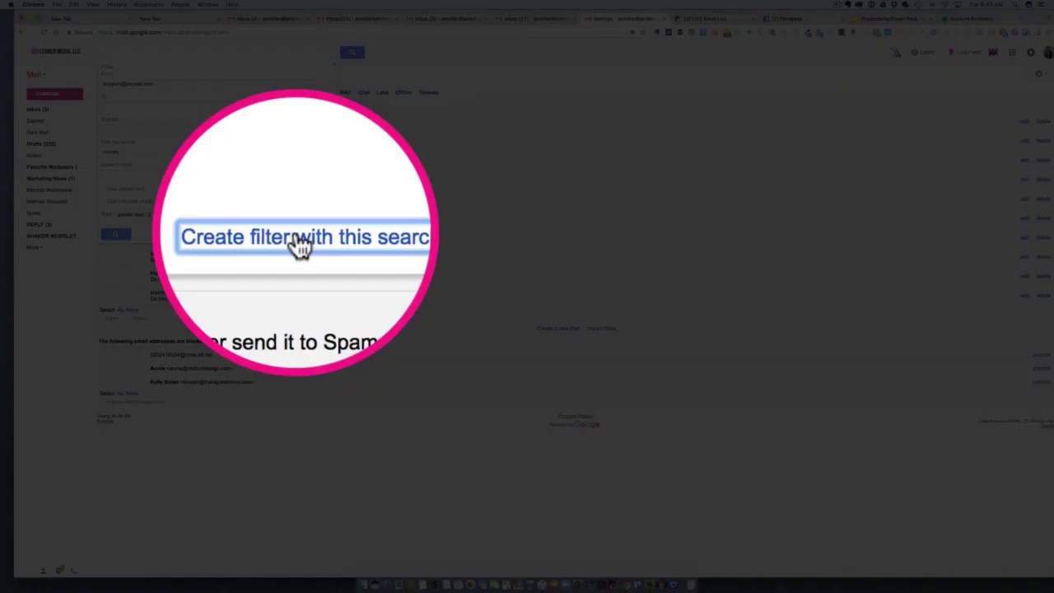
{"action": "left_click", "coordinate": [296, 234]}
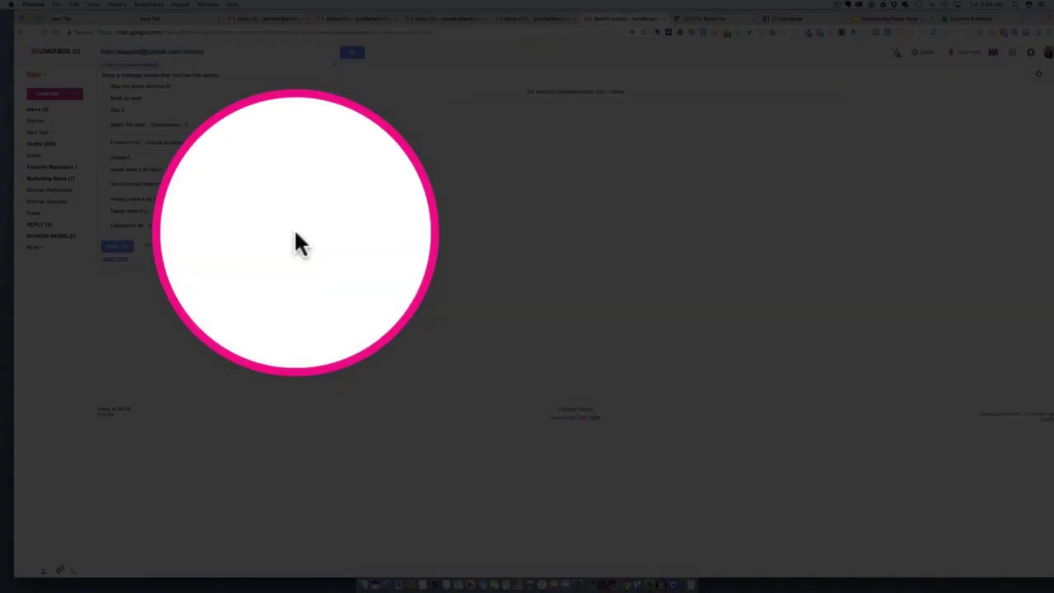
{"action": "left_click", "coordinate": [111, 144]}
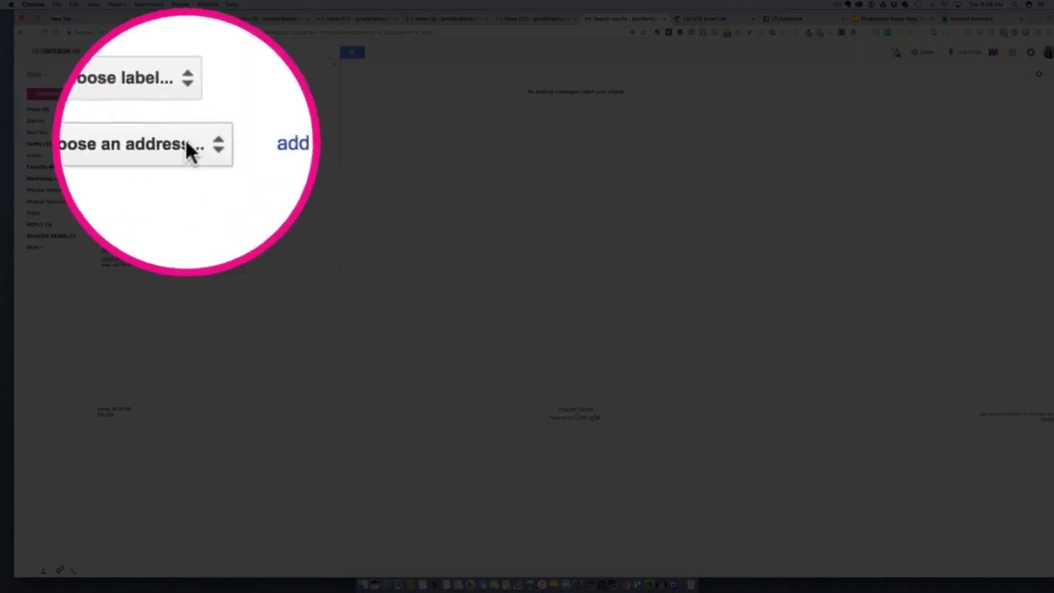
{"action": "left_click", "coordinate": [187, 142]}
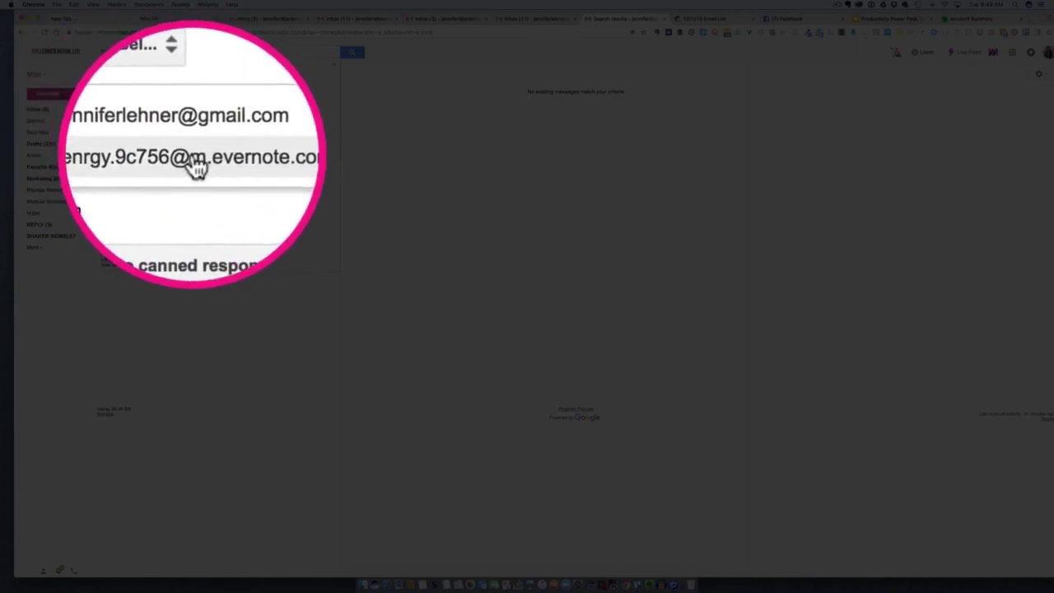
{"action": "left_click", "coordinate": [196, 165]}
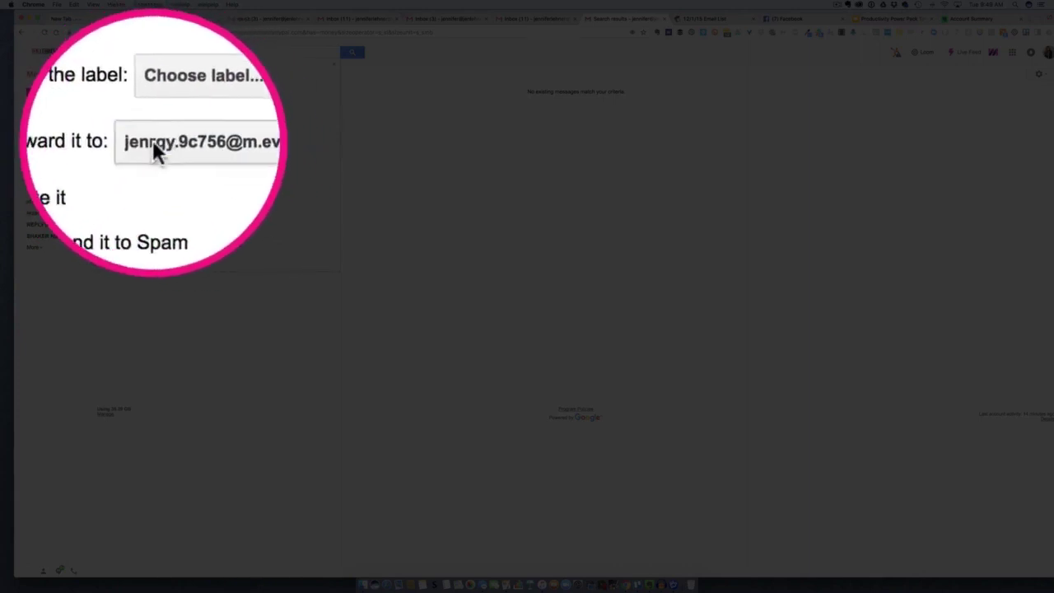